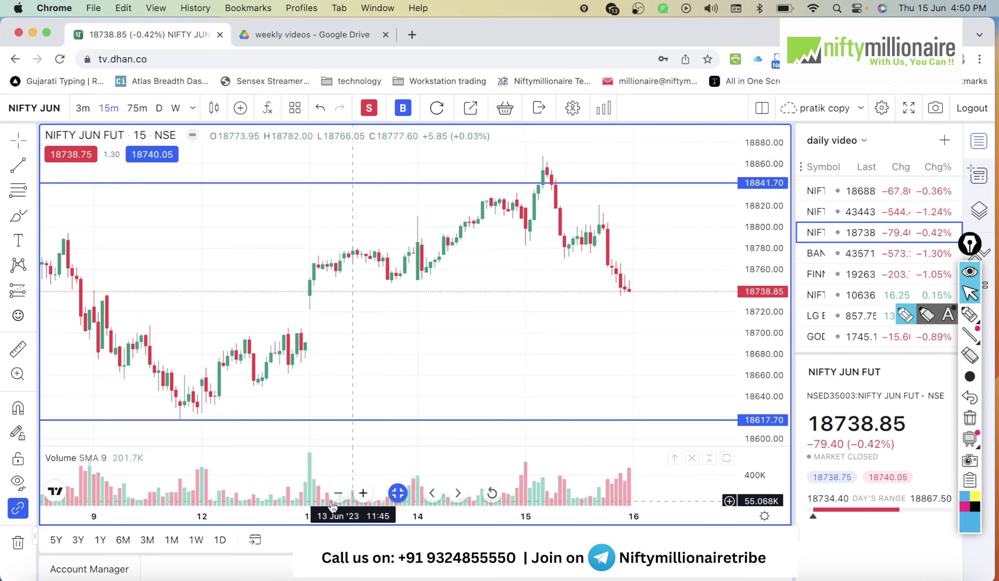
Underline the 6, 9, 13 and 15 June lows on the 15-minute NIFTY JUN FUT chart with the blue pen, and clear the marks
left_click(338, 493)
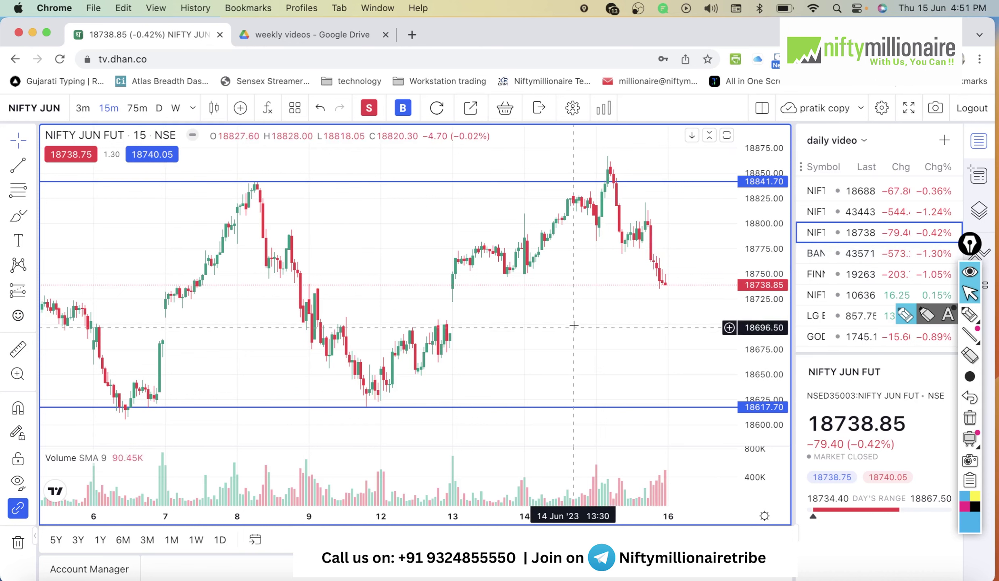
left_click(904, 317)
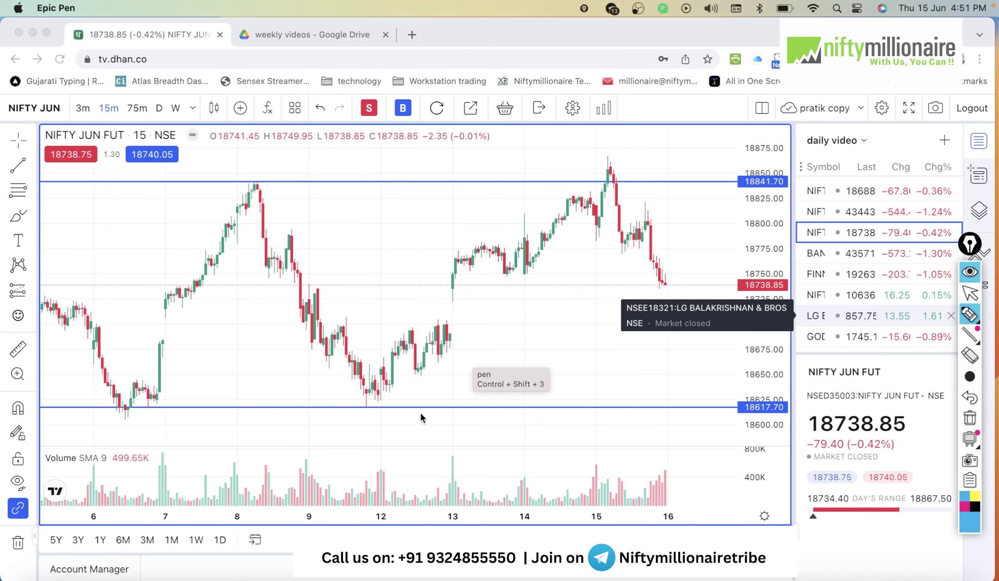
left_click_drag(440, 302, 459, 302)
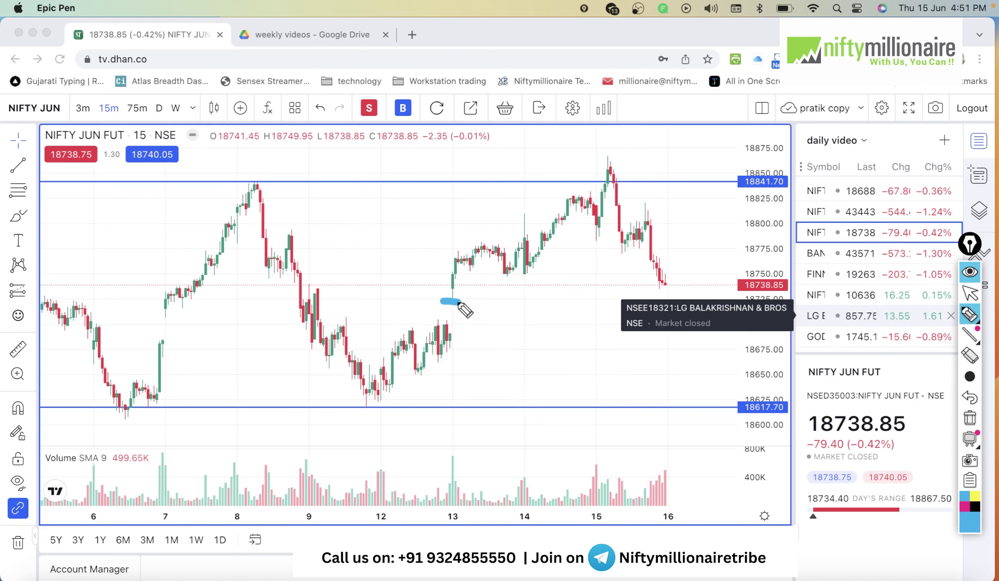
left_click_drag(658, 291, 677, 291)
left_click_drag(359, 411, 376, 412)
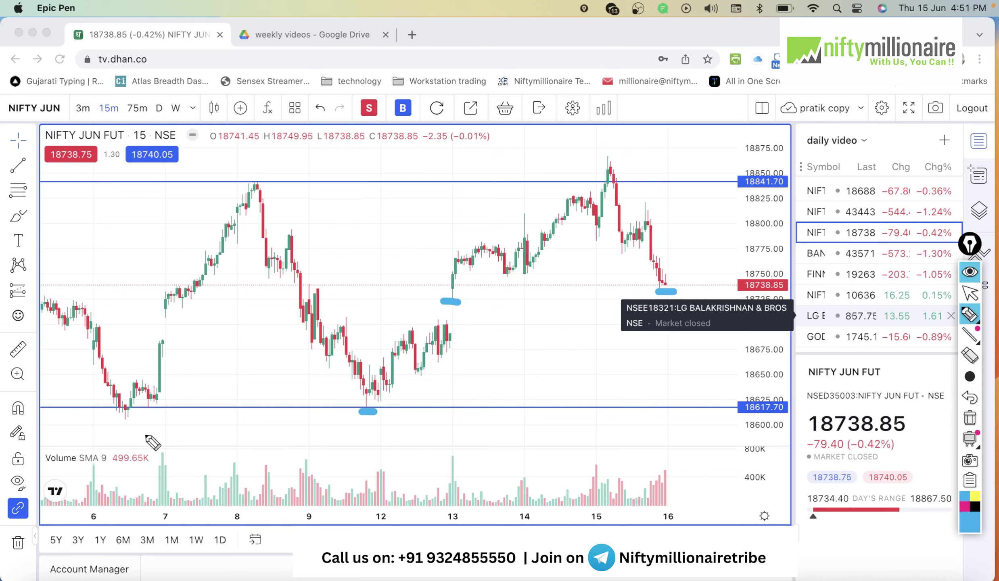
left_click_drag(118, 422, 151, 422)
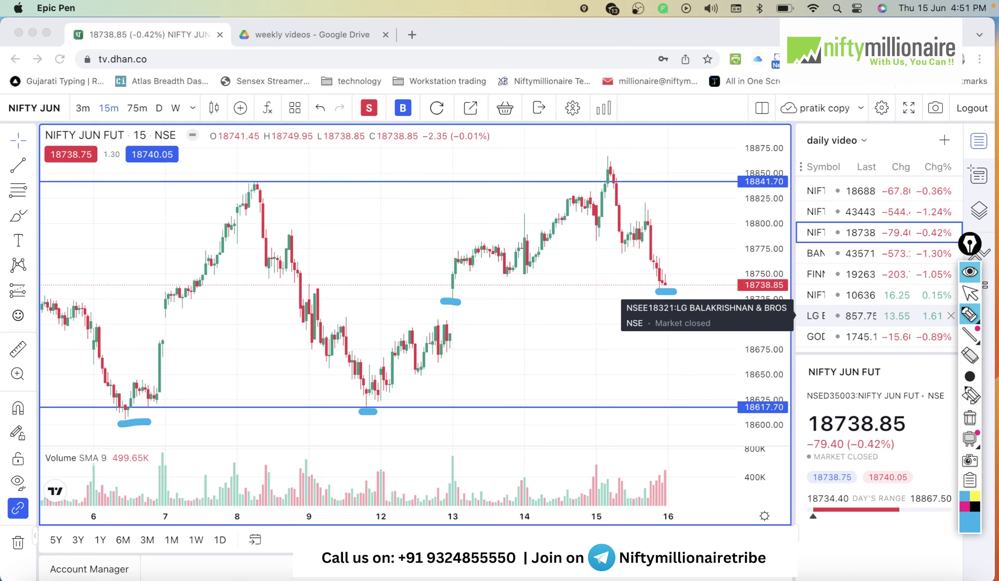
left_click(969, 418)
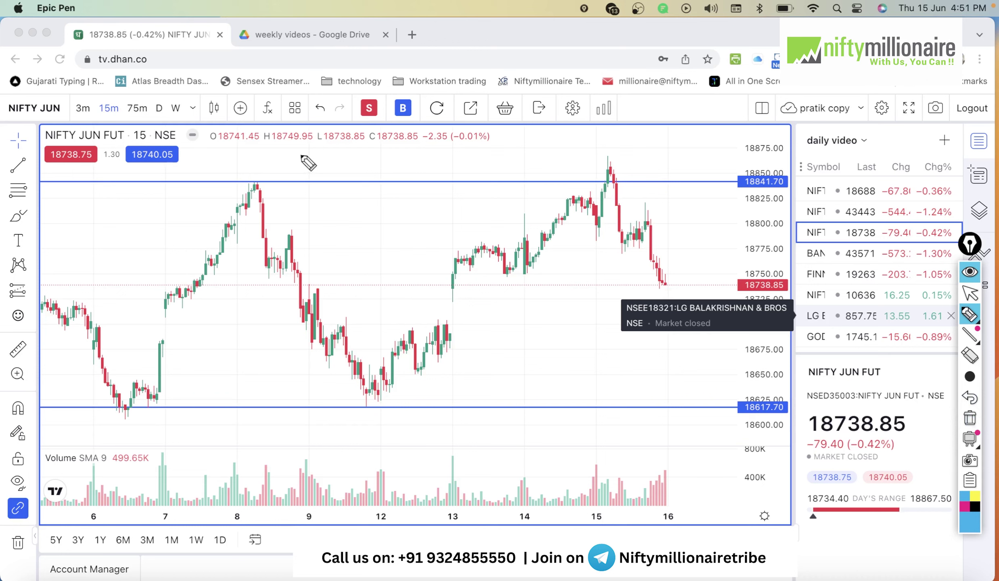
left_click(969, 293)
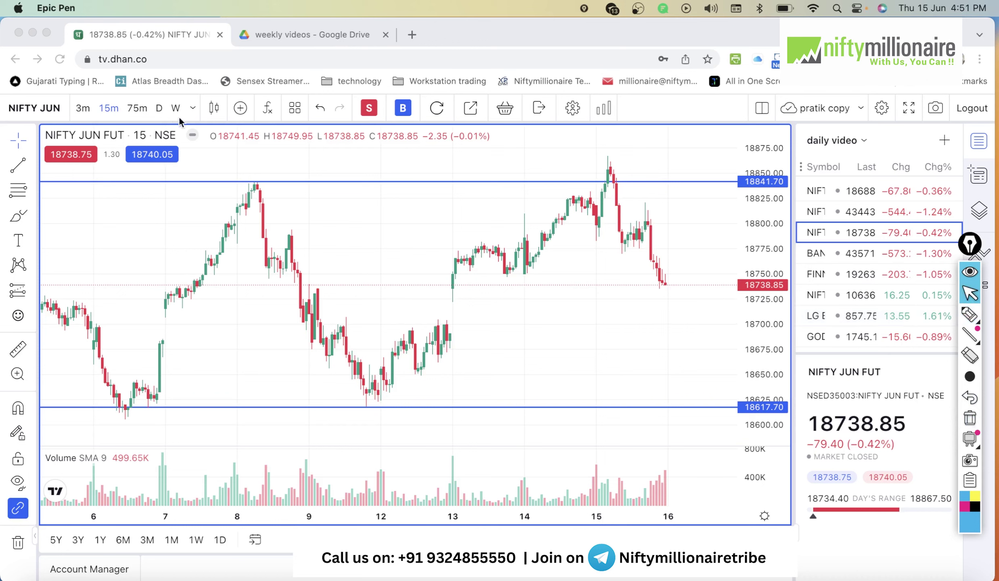
left_click(97, 111)
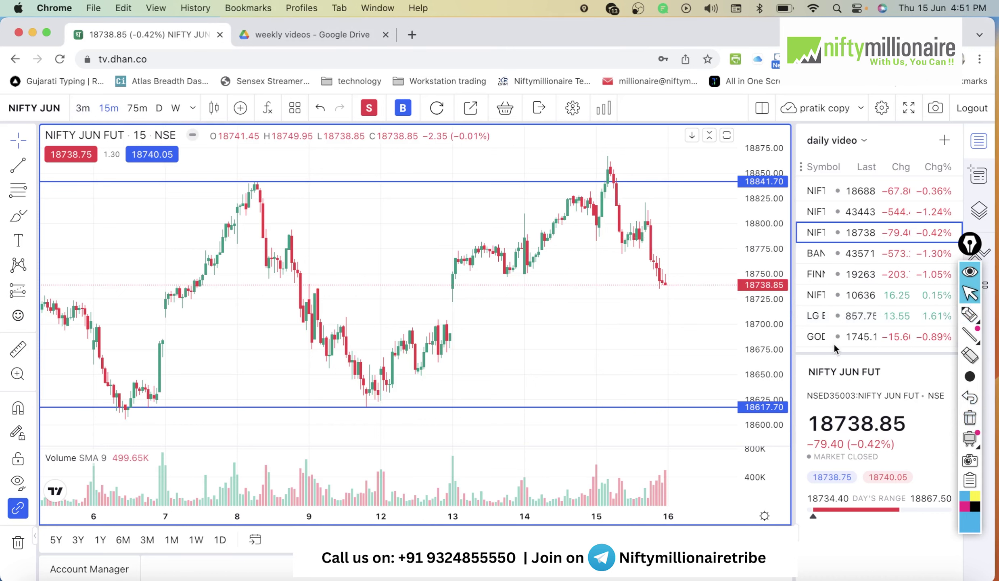
Mark the 15 June high near the 18841.70 line and trace the decline to the last candle, and clear the drawing
left_click(969, 314)
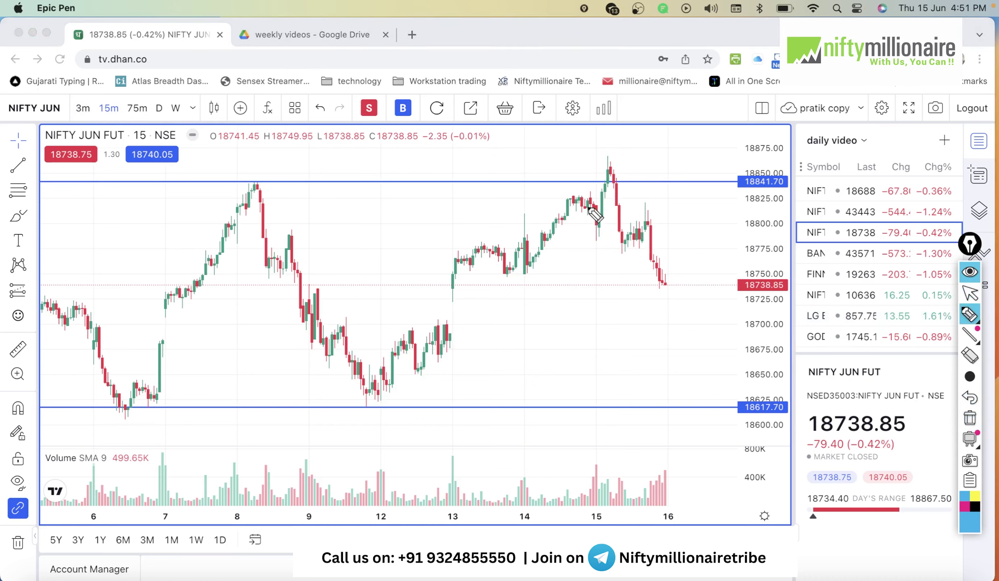
left_click_drag(590, 176, 624, 174)
mouse_move(610, 164)
left_mouse_down()
mouse_move(626, 226)
mouse_move(650, 226)
mouse_move(612, 241)
mouse_move(654, 218)
mouse_move(678, 294)
left_mouse_up()
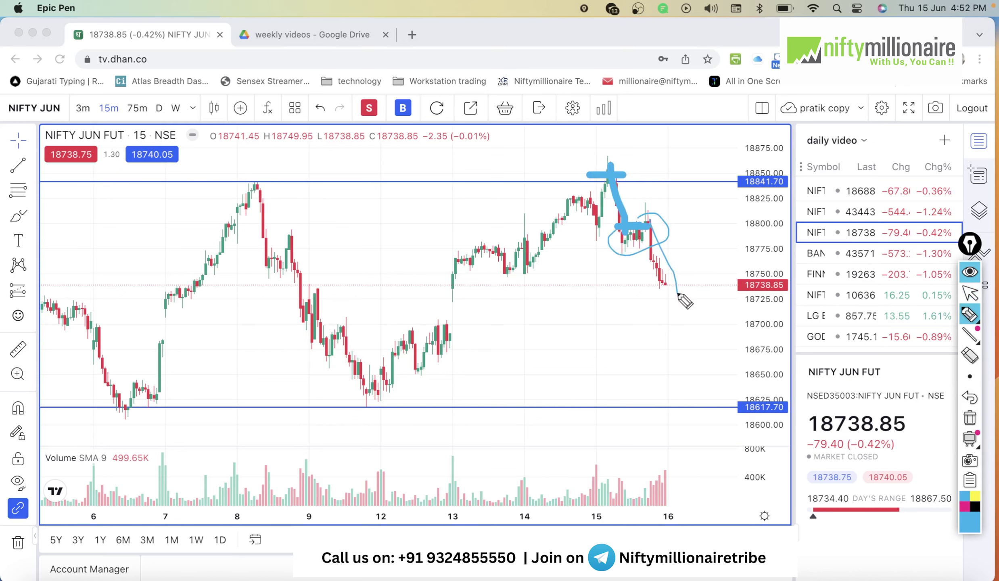
left_click(970, 419)
Sketch a projected bounce and renewed fall beyond the last NIFTY JUN FUT candle with the pen, and clear the sketch
mouse_move(967, 314)
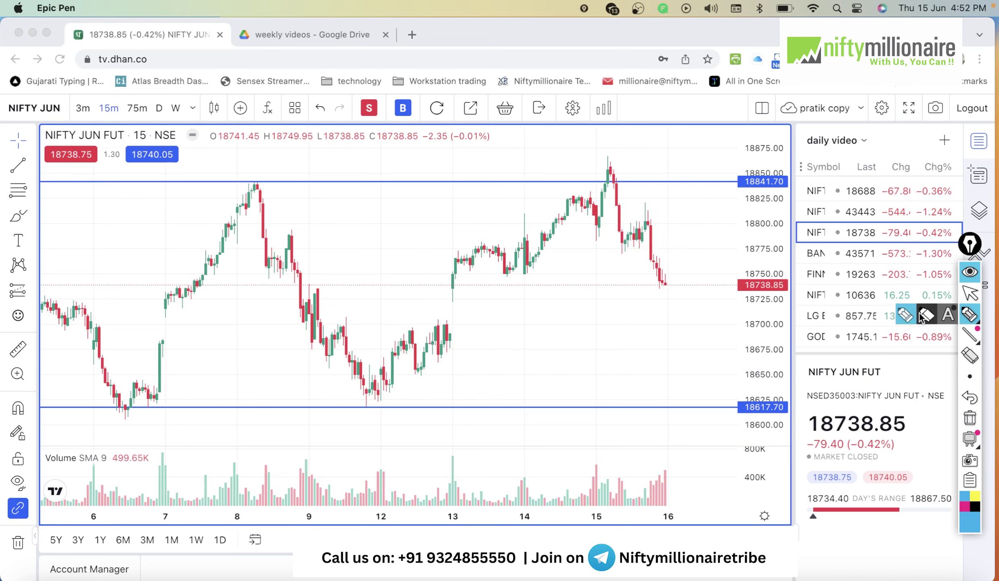
left_click(923, 315)
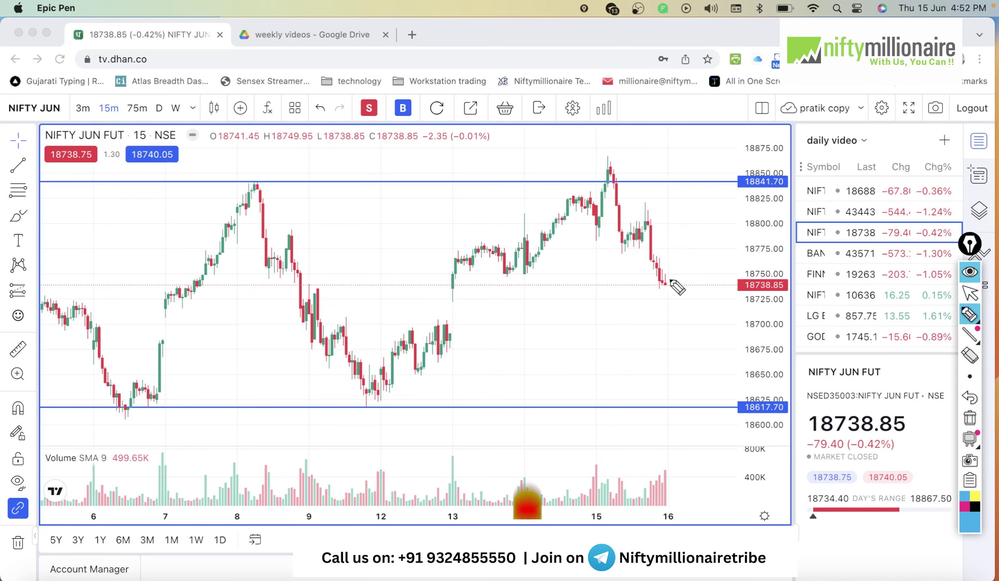
mouse_move(669, 279)
left_mouse_down()
mouse_move(704, 266)
mouse_move(713, 247)
left_mouse_up()
mouse_move(967, 376)
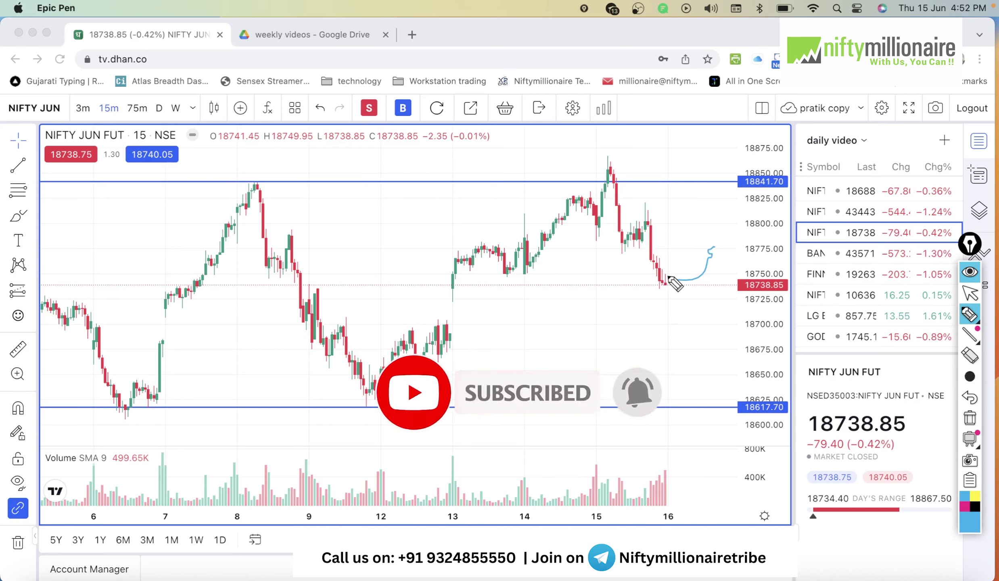
mouse_move(670, 279)
left_mouse_down()
mouse_move(732, 246)
mouse_move(746, 308)
left_mouse_up()
left_click_drag(696, 247, 733, 241)
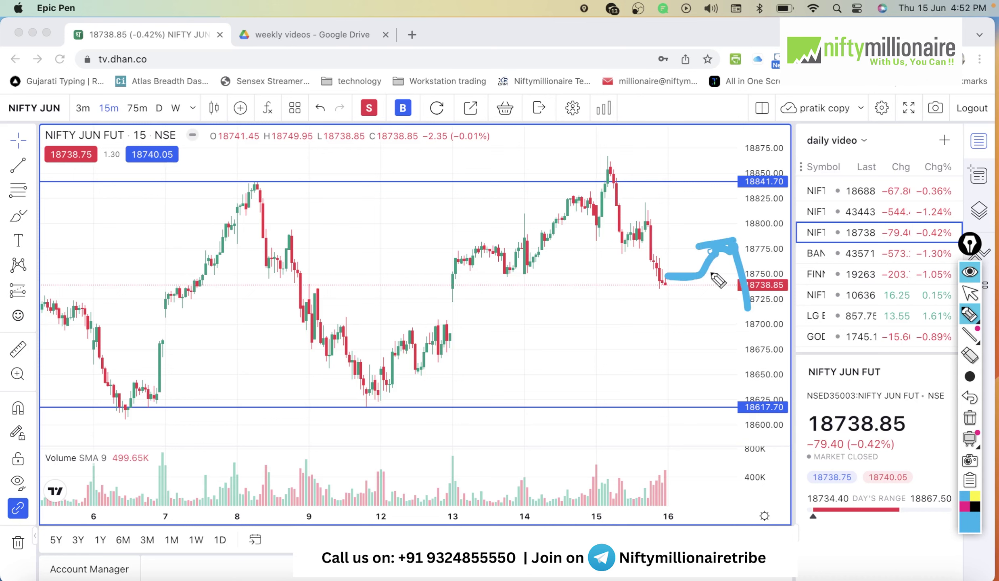
left_click_drag(704, 278, 722, 249)
left_click(969, 422)
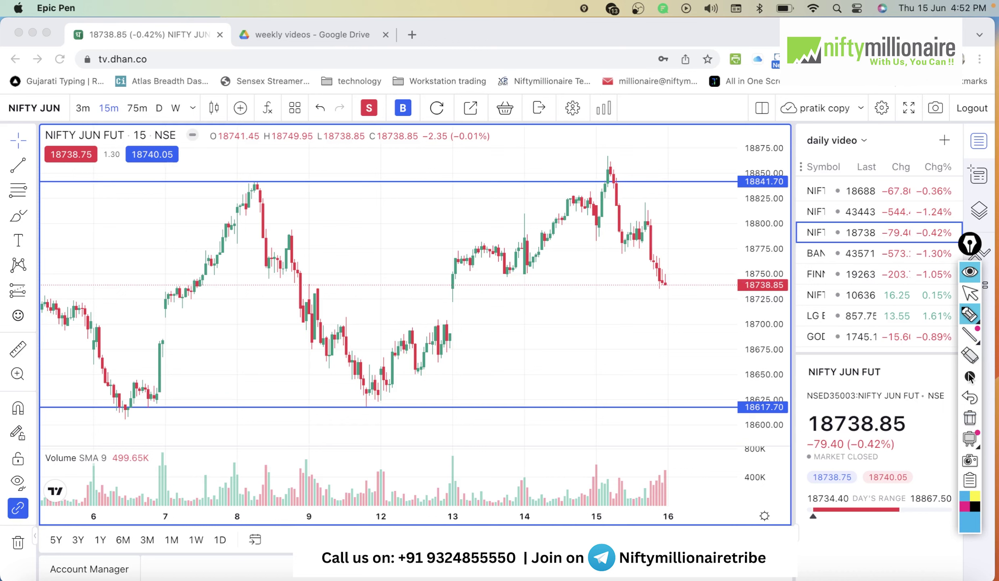
Underline the 6 June low using the second-smallest pen size, and clear the mark
left_click(969, 376)
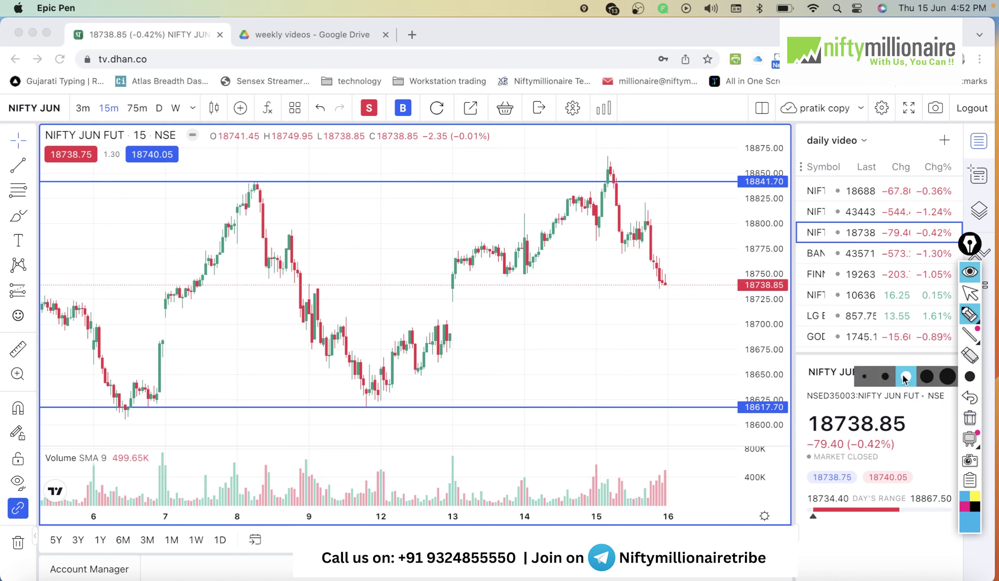
left_click(888, 375)
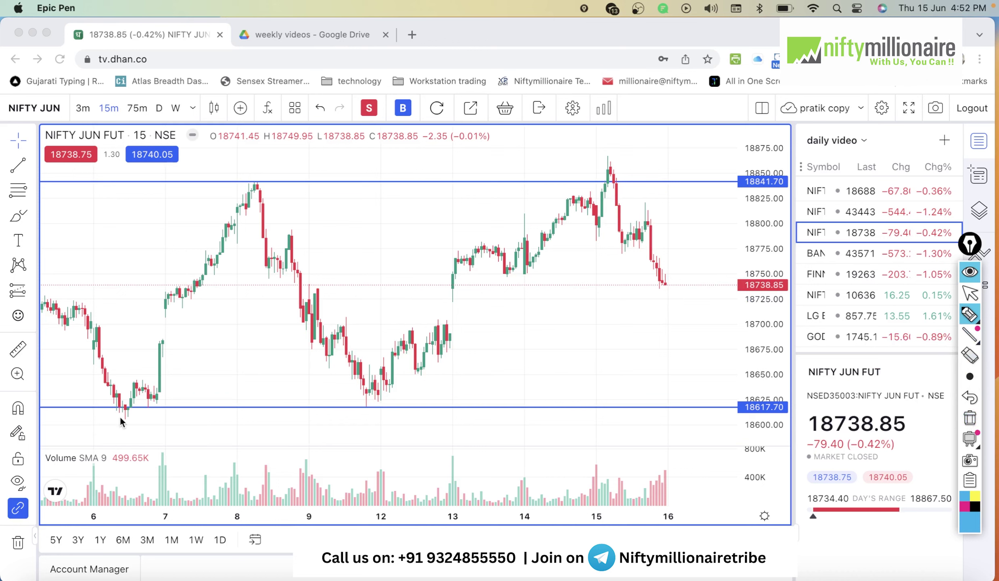
left_click_drag(121, 417, 175, 418)
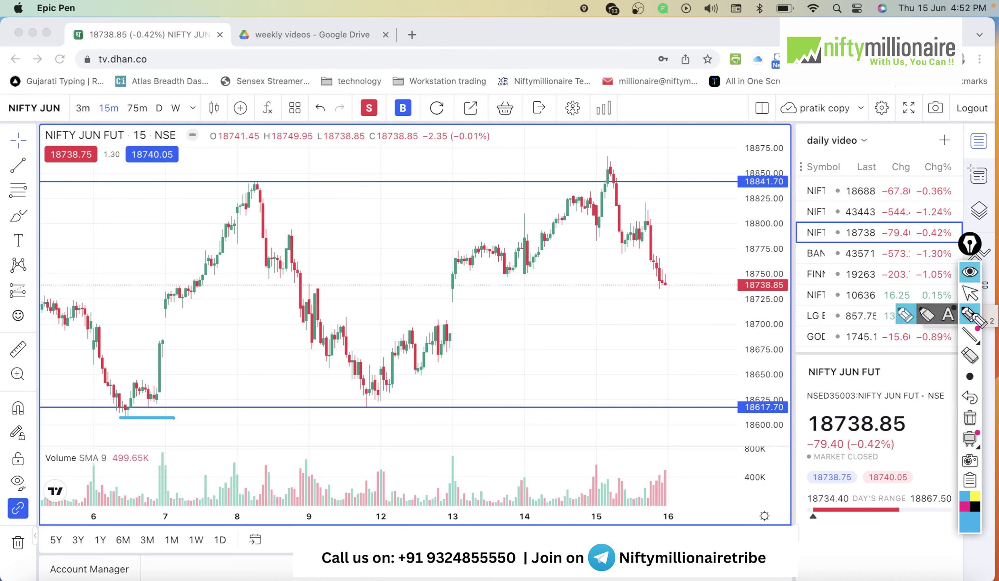
left_click(968, 295)
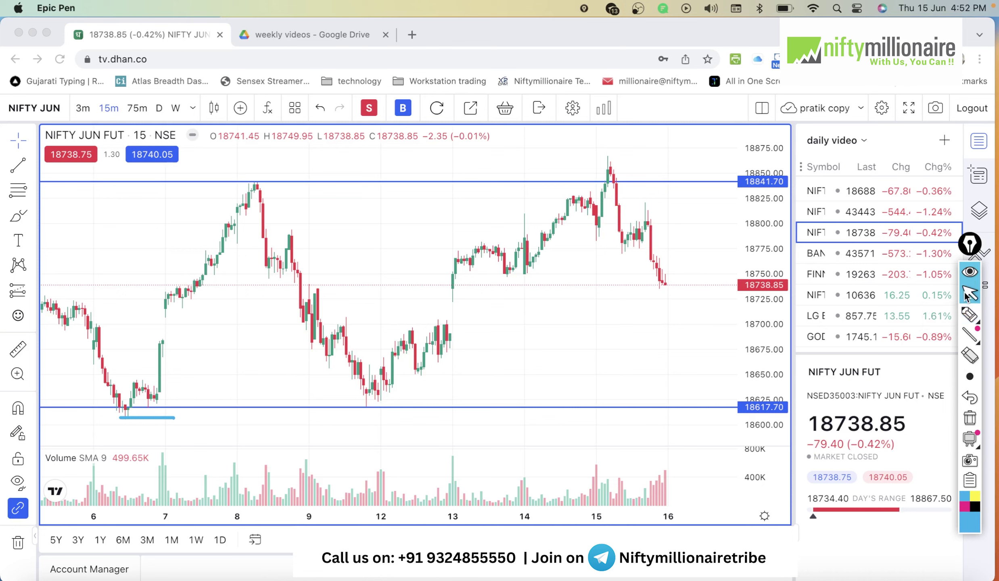
left_click(970, 417)
Show the BANKNIFTY JUN FUT daily chart and mark the most recent candles near the highs with the pen, leaving no marks behind
left_click(823, 253)
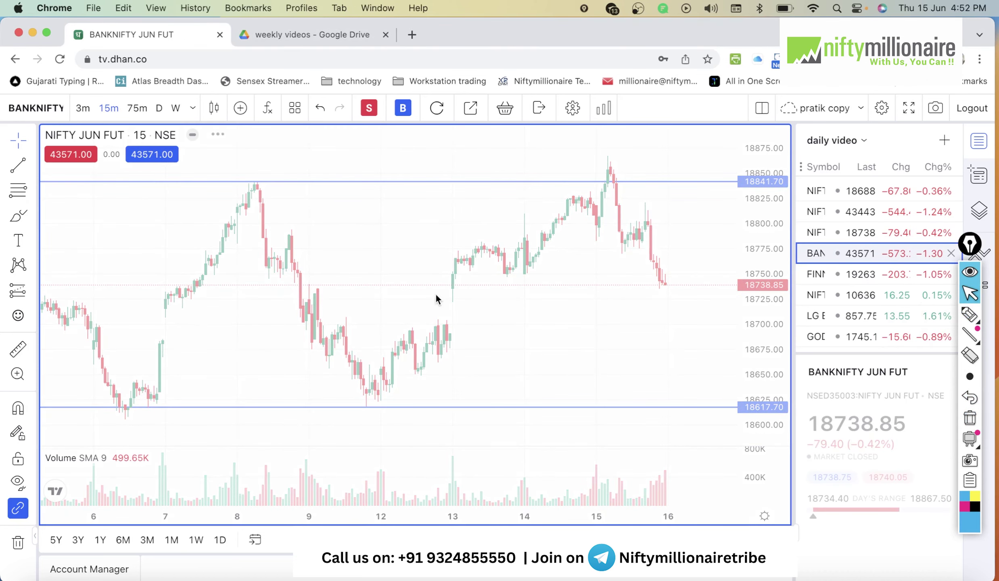
left_click(159, 108)
mouse_move(969, 334)
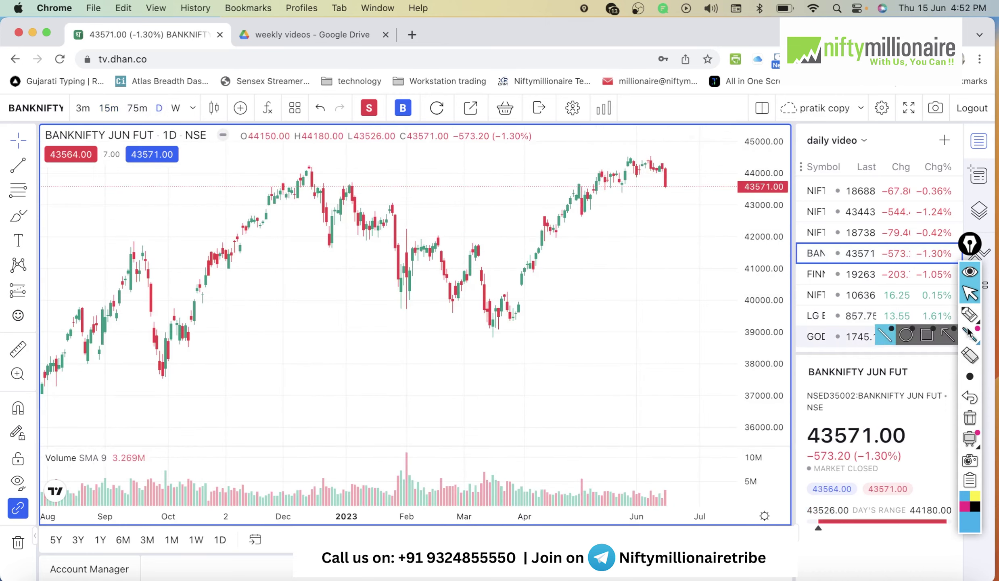
left_click(969, 314)
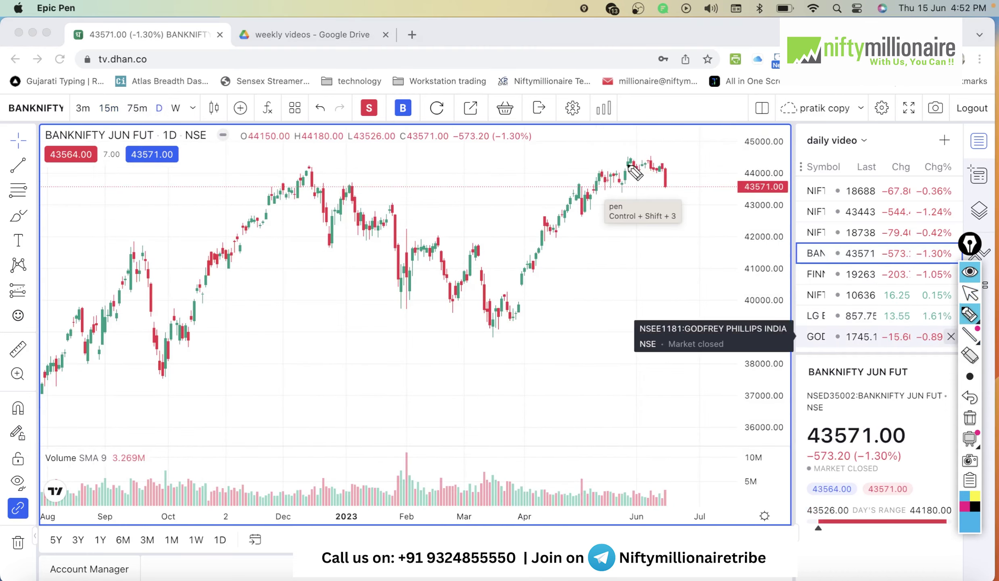
left_click_drag(621, 162, 664, 184)
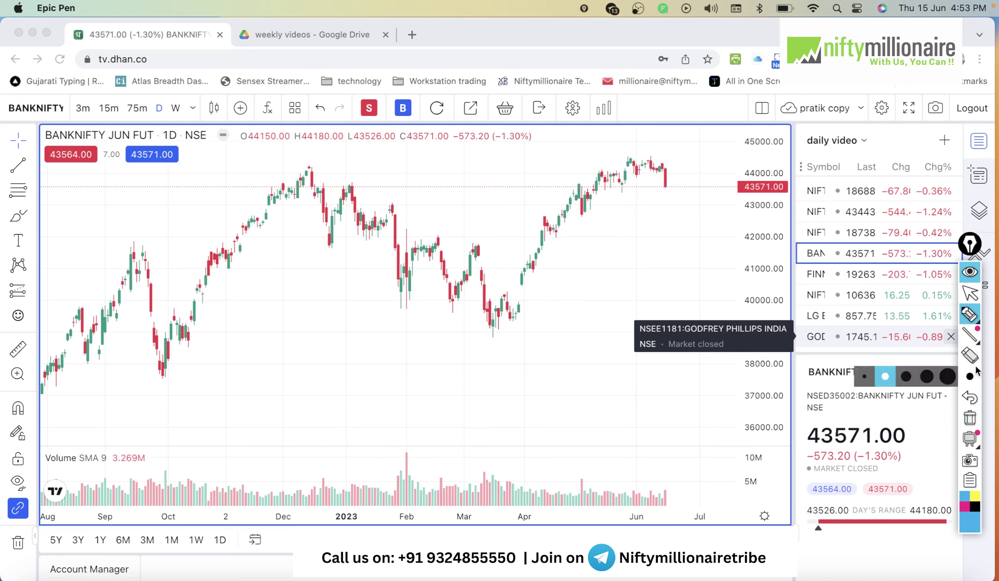
left_click(971, 293)
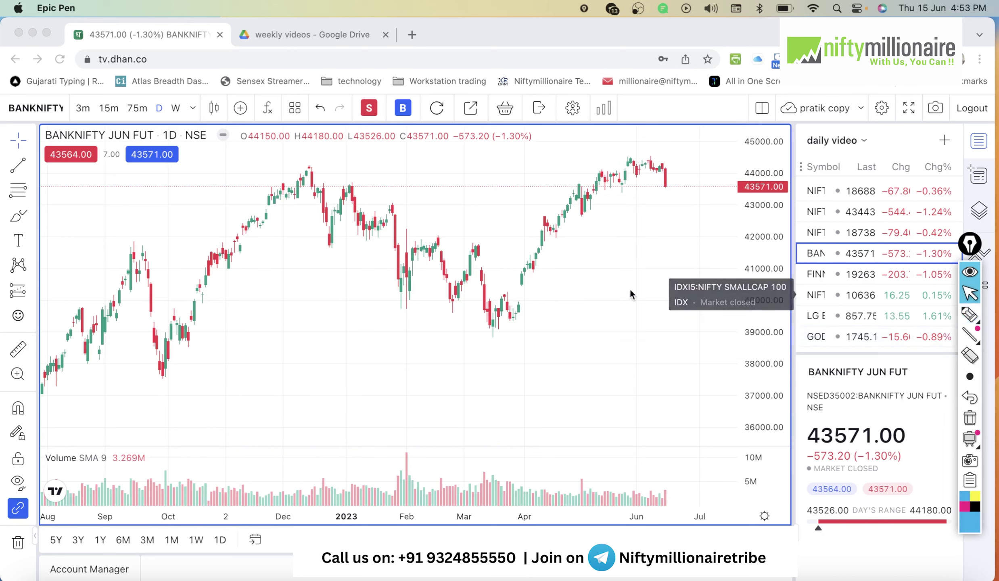
left_click(625, 263)
Set the BANKNIFTY JUN FUT chart to 15 minutes, mark the drop at the 15 June open, and clear the mark
left_click(101, 112)
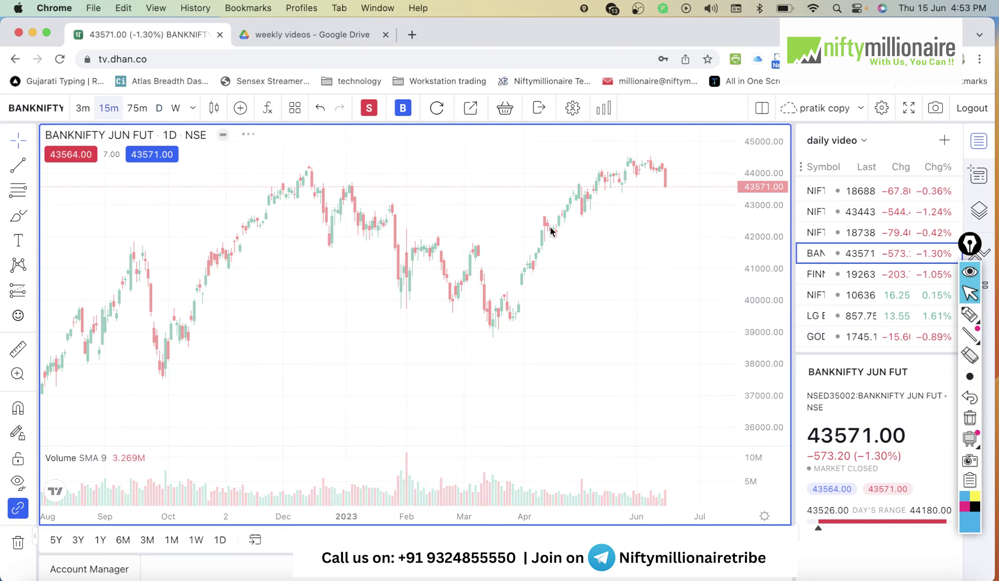
mouse_move(978, 337)
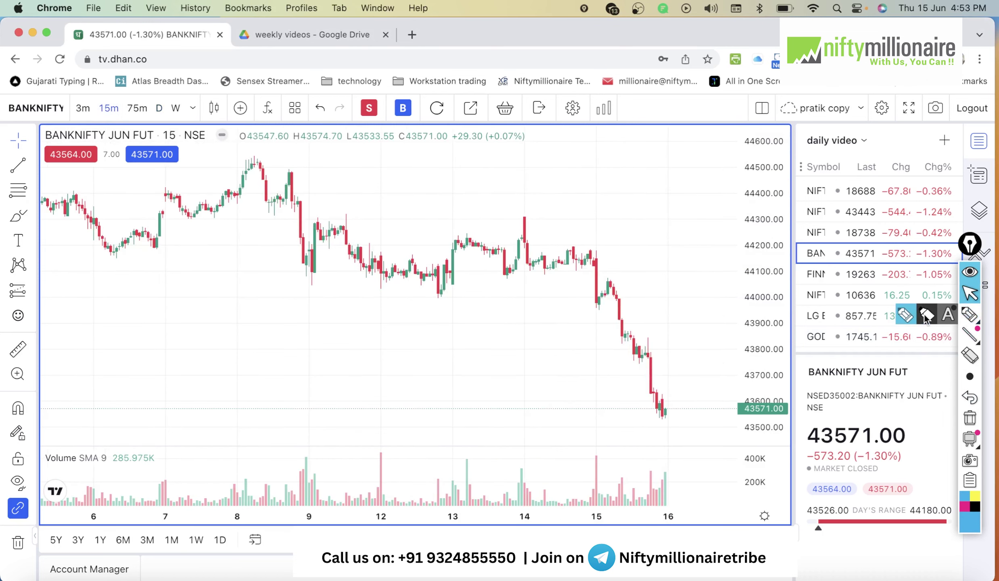
left_click(969, 314)
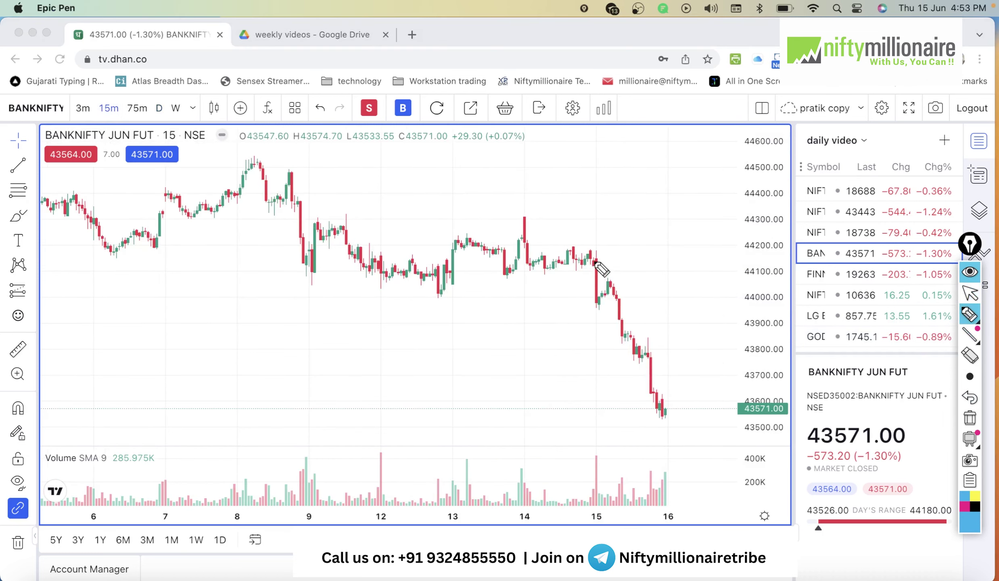
mouse_move(589, 261)
left_mouse_down()
mouse_move(598, 304)
mouse_move(614, 291)
left_mouse_up()
left_click(970, 419)
left_click(970, 293)
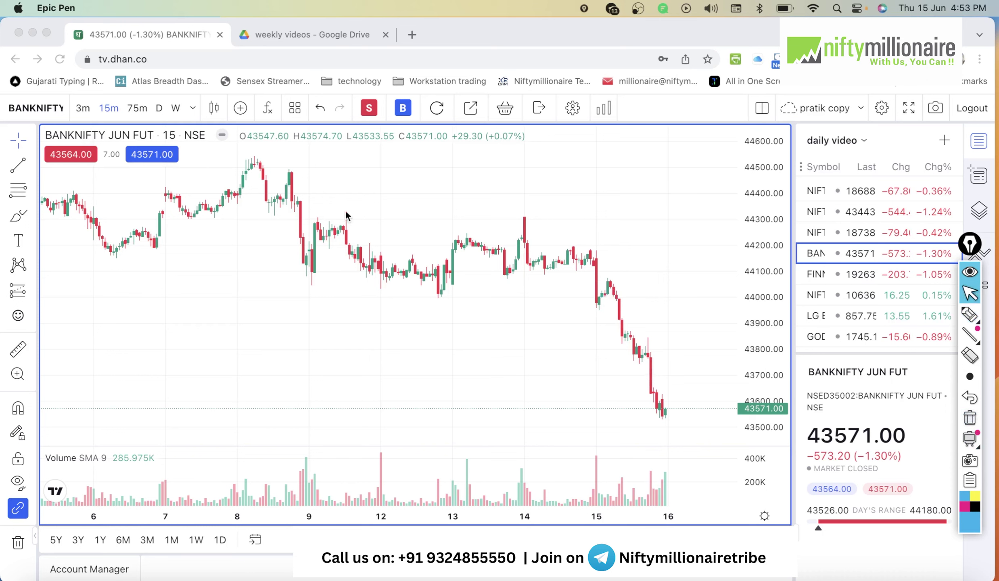
On the 3-minute BANKNIFTY JUN FUT chart, circle the 15 June opening drop, trace the rebound and decline that follow, and clear the drawing
left_click(83, 108)
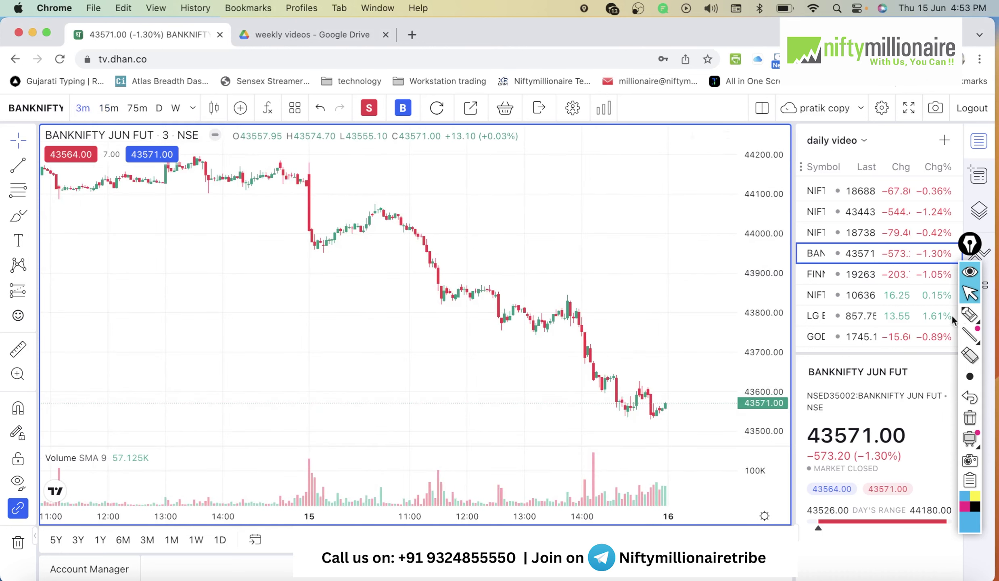
left_click(970, 314)
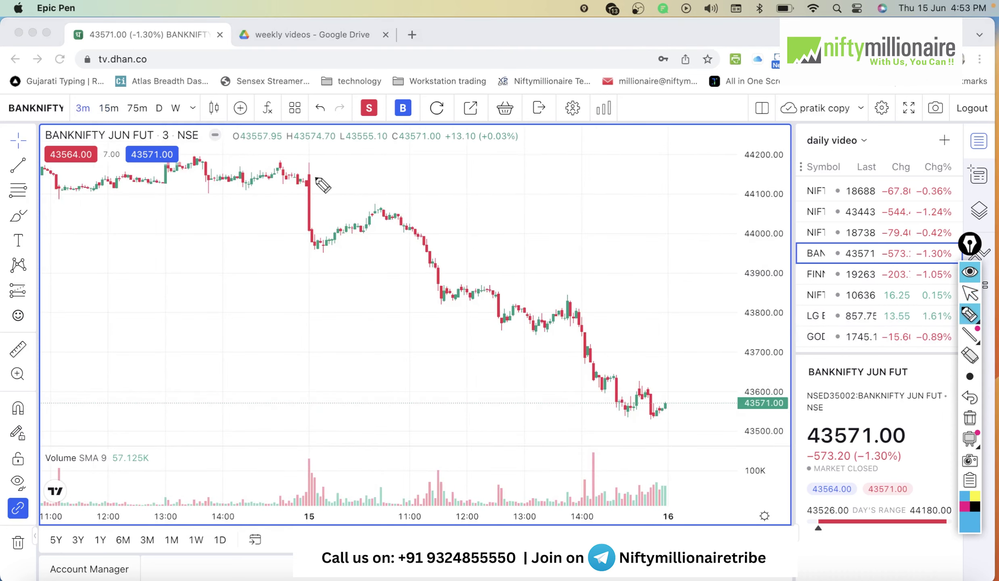
mouse_move(302, 172)
left_mouse_down()
mouse_move(313, 245)
mouse_move(313, 163)
mouse_move(298, 166)
left_mouse_up()
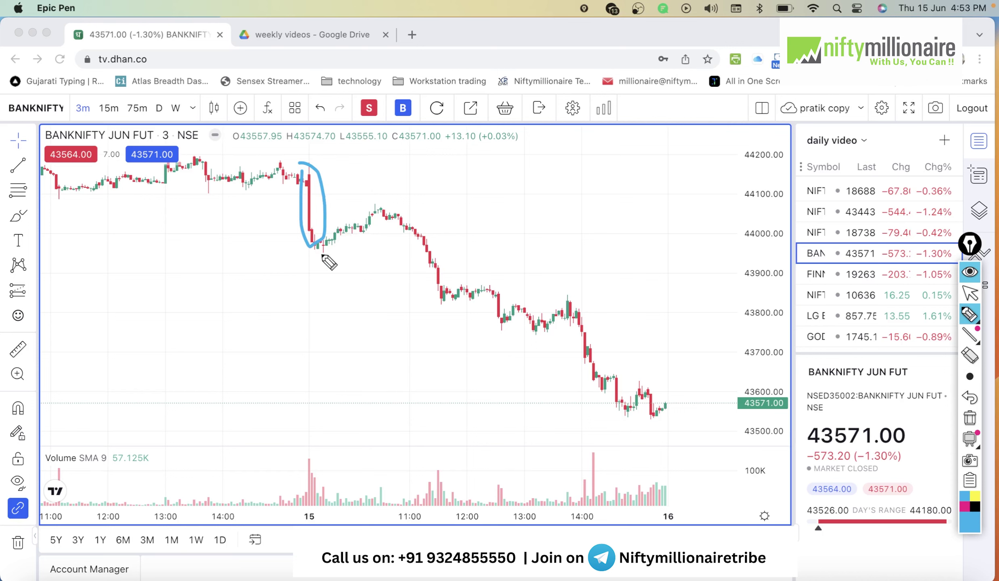
left_click_drag(321, 255, 384, 214)
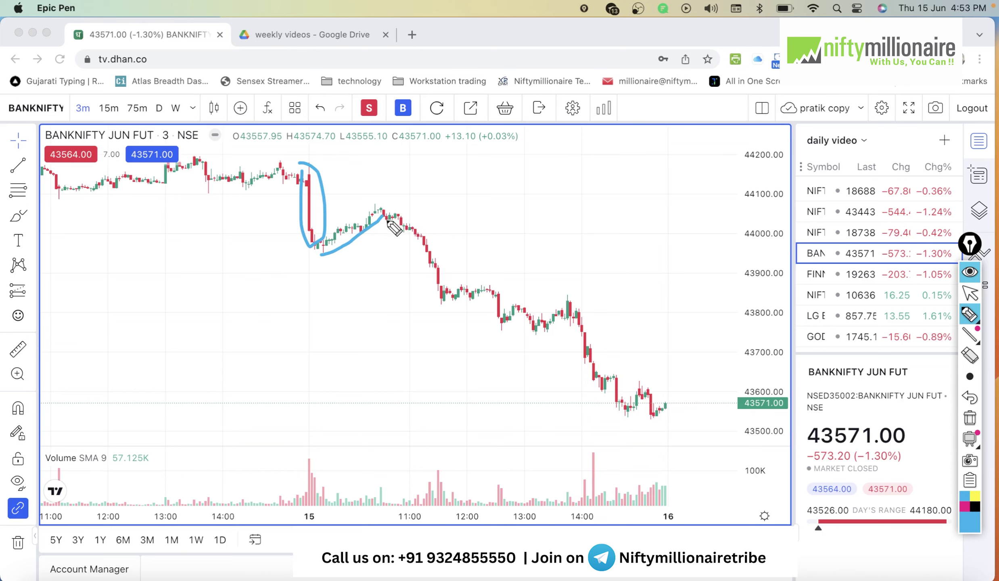
mouse_move(395, 218)
left_mouse_down()
mouse_move(443, 291)
mouse_move(490, 289)
mouse_move(542, 330)
mouse_move(572, 315)
mouse_move(654, 409)
left_mouse_up()
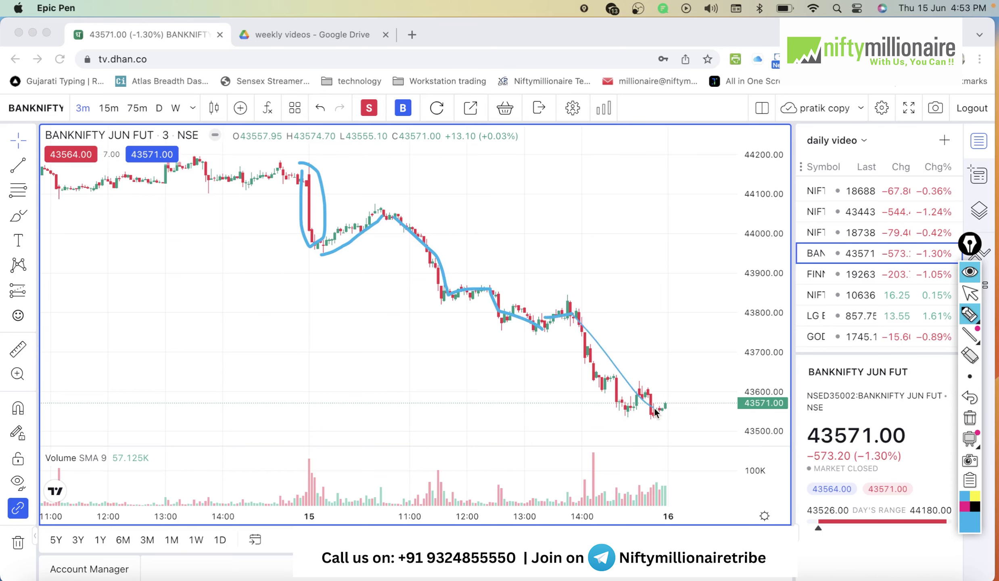
left_click(969, 419)
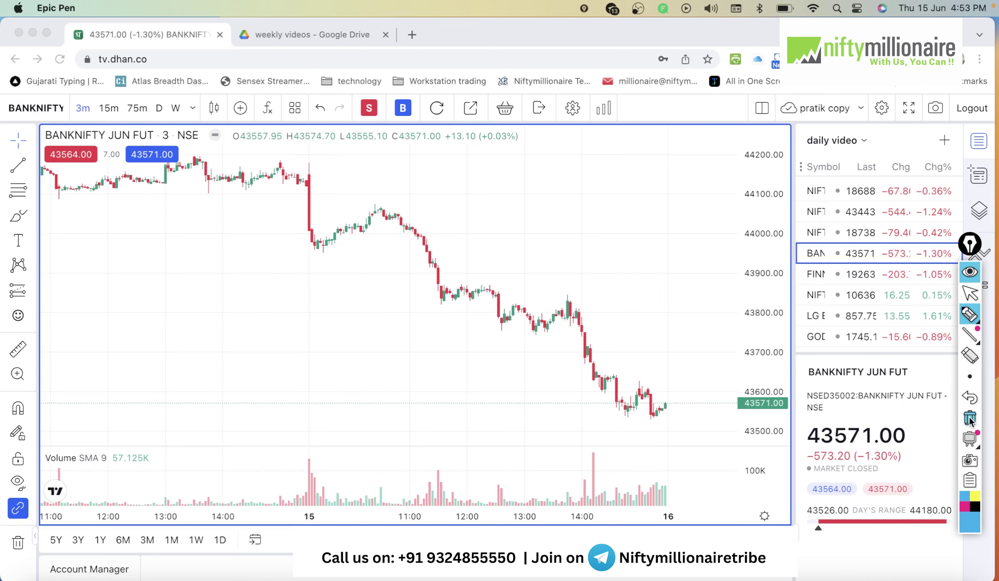
left_click(973, 298)
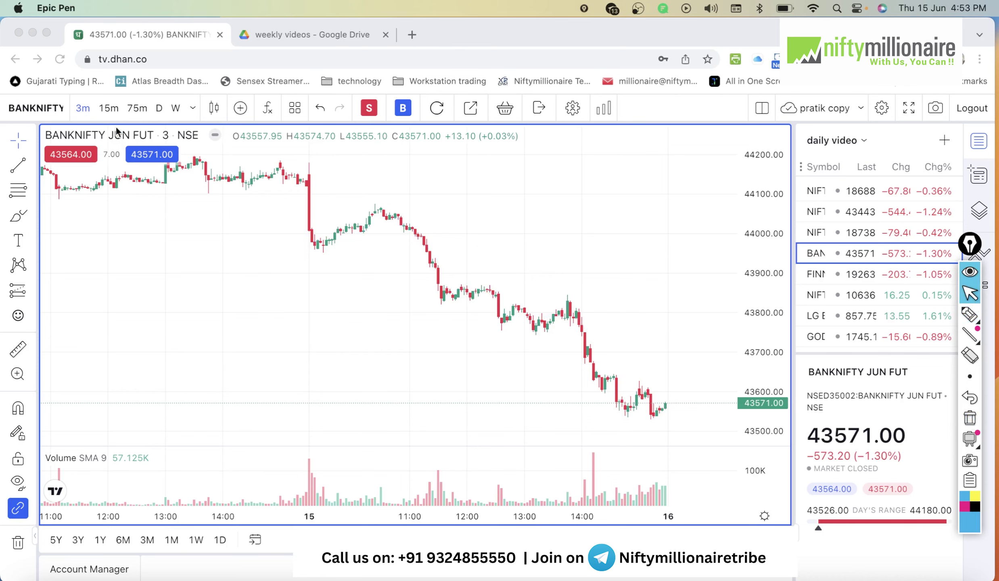
Set the BANKNIFTY JUN FUT chart to 75 minutes and outline the support zone from the mid-May lows across to the latest candles
left_click(146, 112)
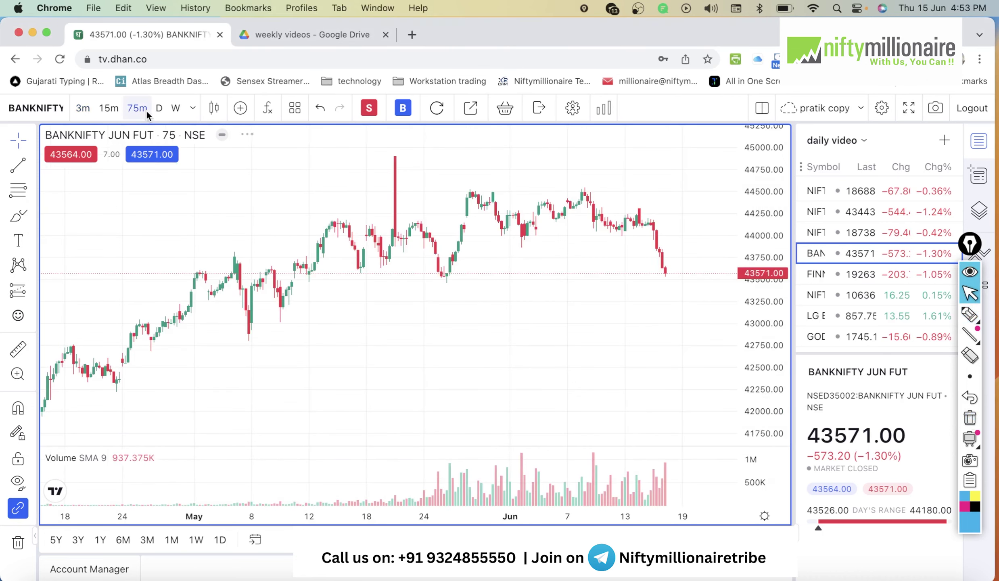
mouse_move(969, 313)
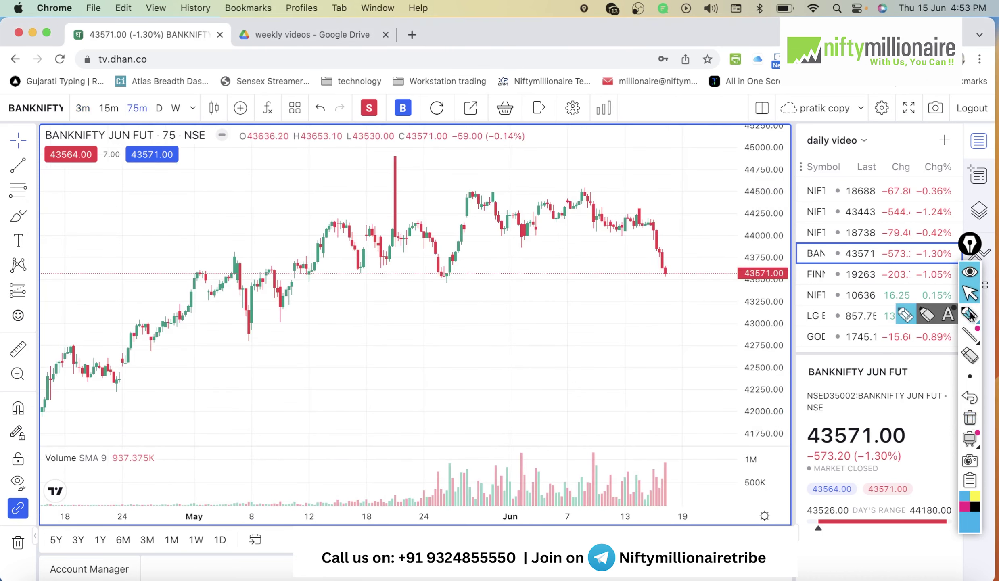
left_click(906, 315)
left_click_drag(414, 291, 468, 288)
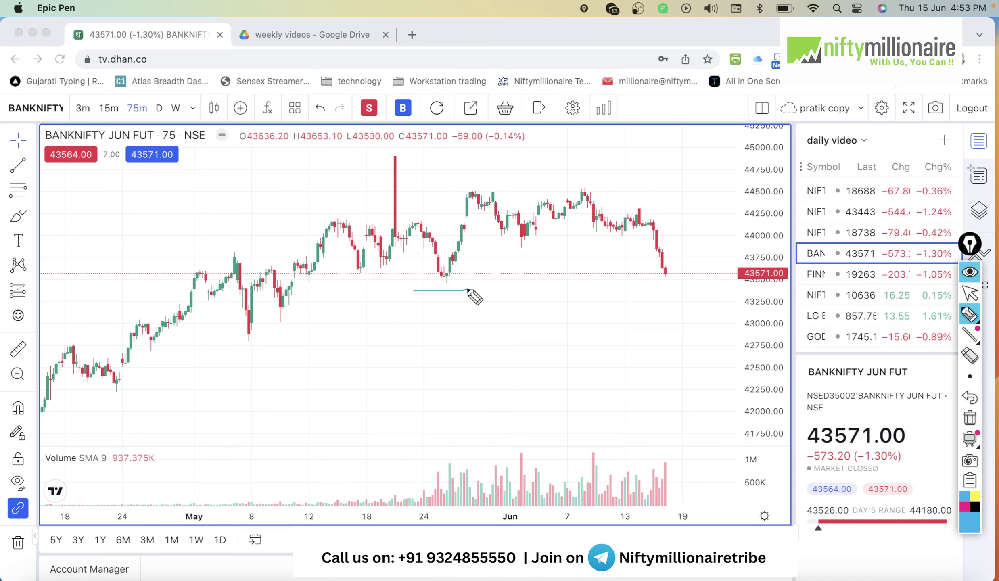
mouse_move(351, 273)
left_mouse_down()
mouse_move(351, 294)
mouse_move(351, 275)
mouse_move(675, 267)
mouse_move(682, 288)
mouse_move(329, 297)
left_mouse_up()
left_click(971, 293)
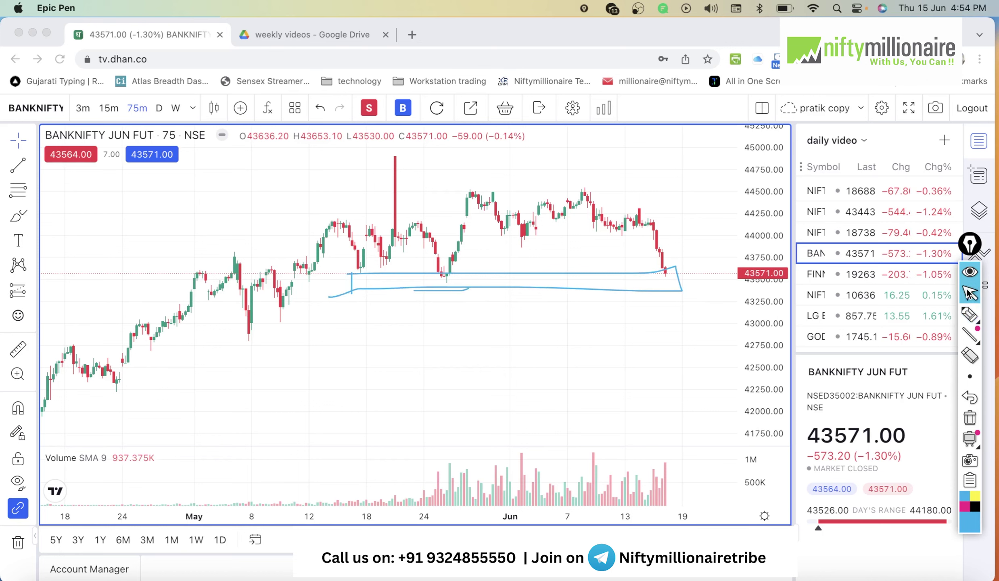
left_click(393, 316)
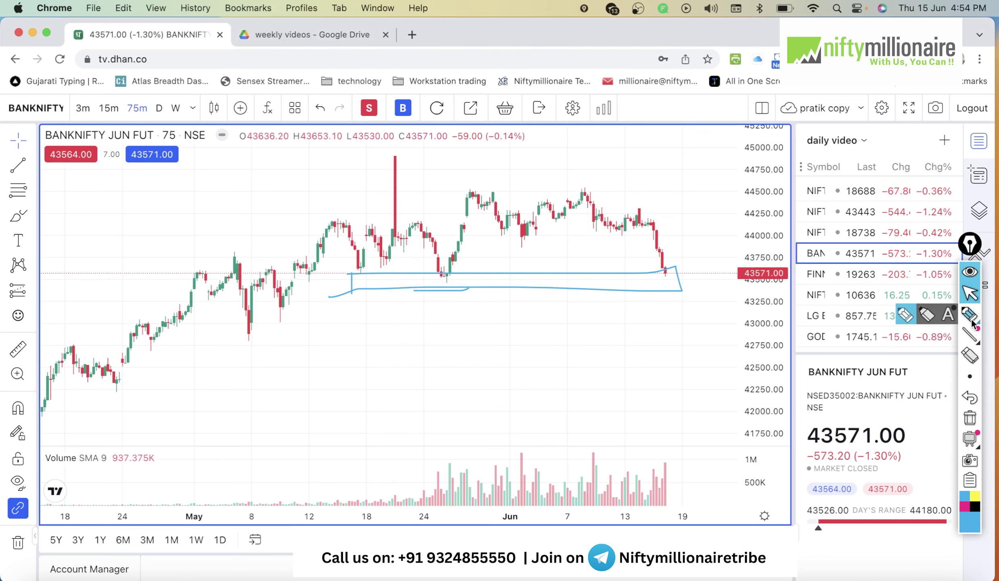
Sketch a projected break below the support zone with a short consolidation and further fall, and clear all pen marks
left_click(970, 317)
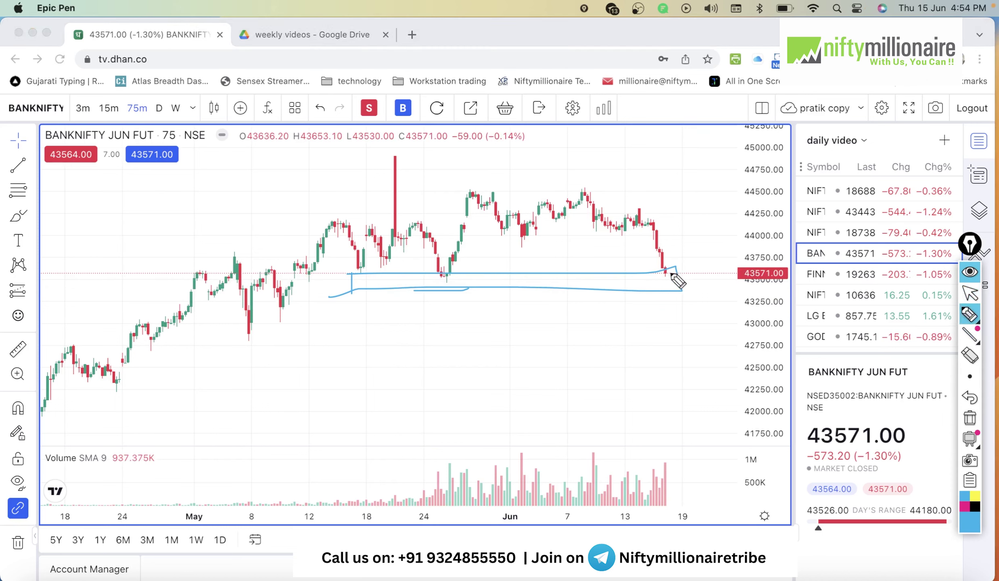
mouse_move(667, 273)
left_mouse_down()
mouse_move(684, 303)
mouse_move(719, 298)
left_mouse_up()
mouse_move(691, 291)
left_mouse_down()
mouse_move(728, 291)
mouse_move(740, 381)
left_mouse_up()
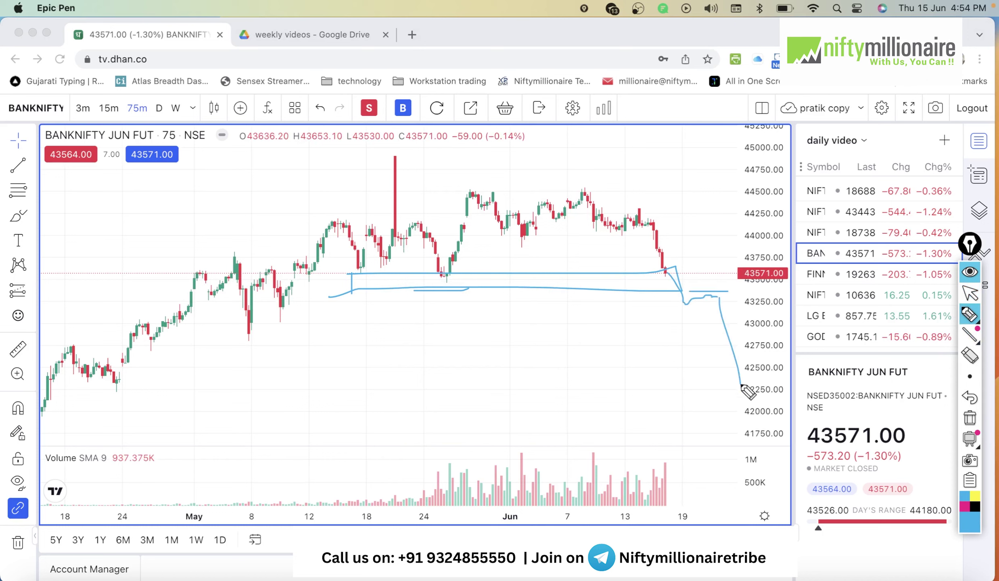
left_click(970, 419)
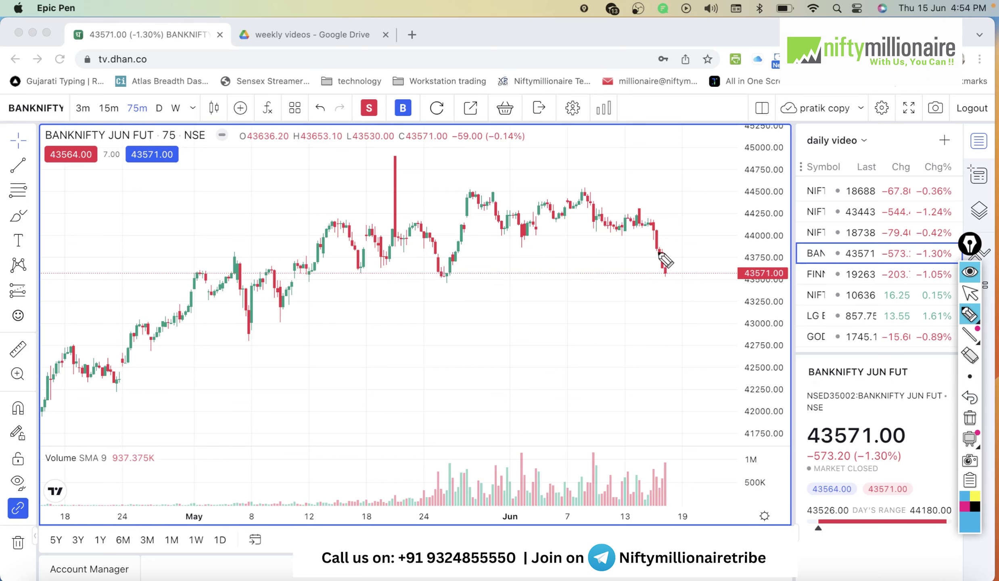
Sketch a projected rebound to about 44000 followed by a decline, choose a thicker pen size, and clear the drawing
left_click_drag(670, 271, 715, 236)
mouse_move(712, 236)
left_mouse_down()
mouse_move(743, 269)
mouse_move(753, 312)
left_mouse_up()
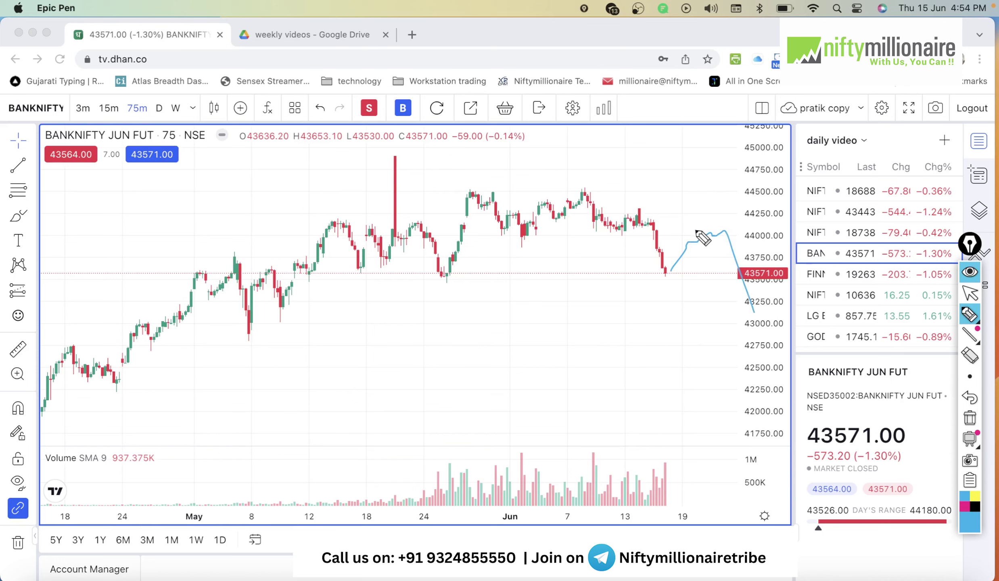
left_click_drag(693, 233, 711, 233)
mouse_move(978, 375)
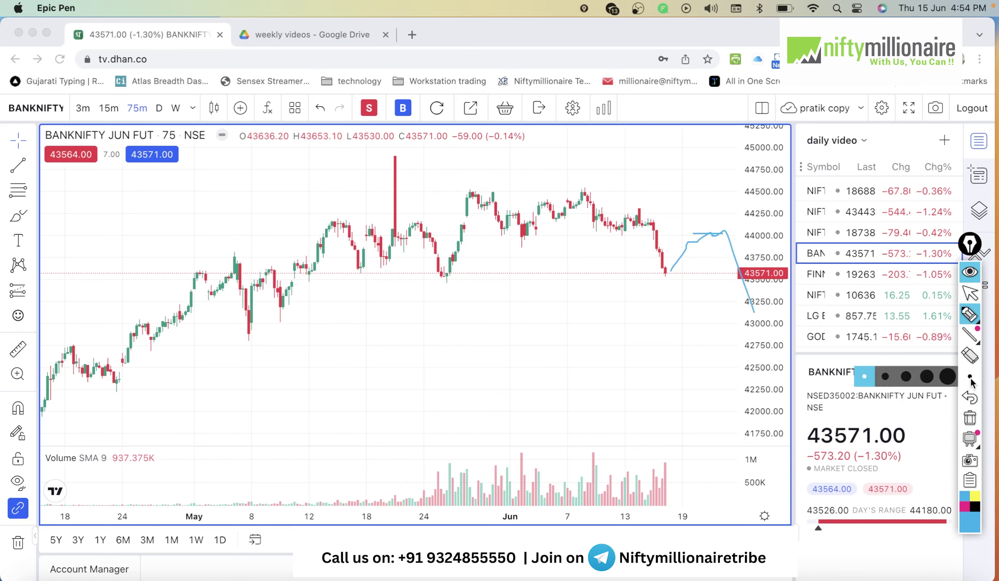
left_click(893, 376)
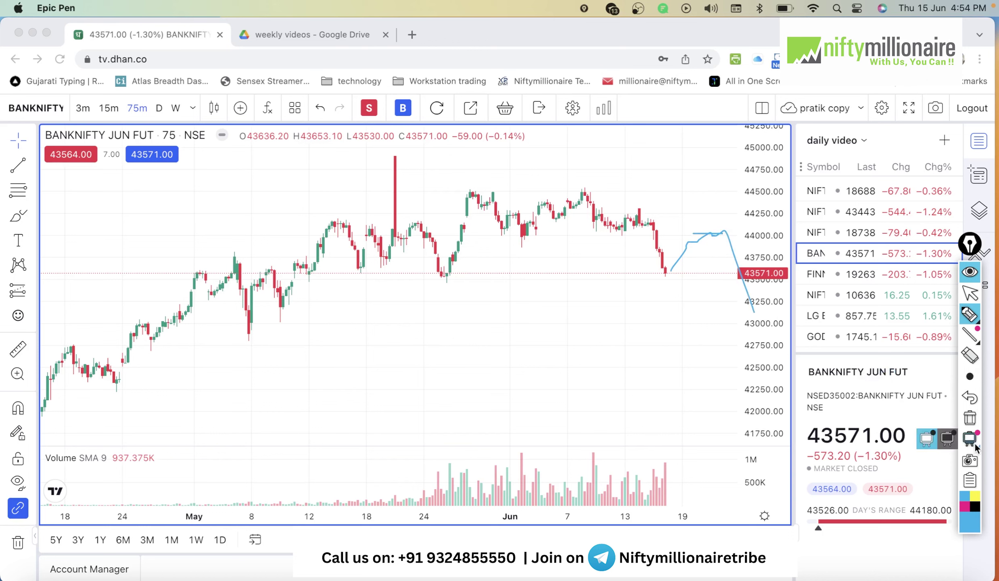
left_click(970, 418)
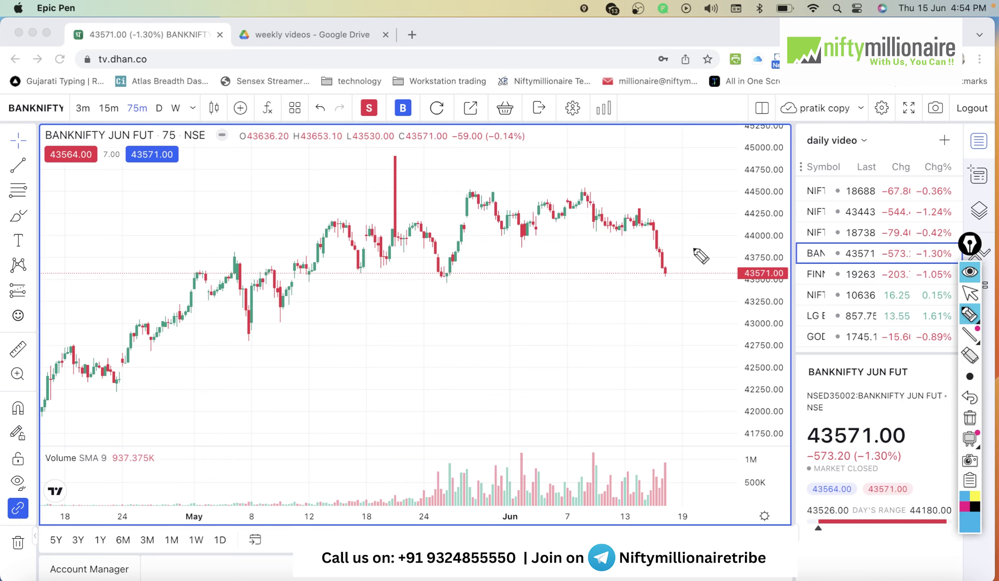
mouse_move(702, 243)
left_mouse_down()
mouse_move(707, 263)
mouse_move(711, 243)
left_mouse_up()
left_click(970, 294)
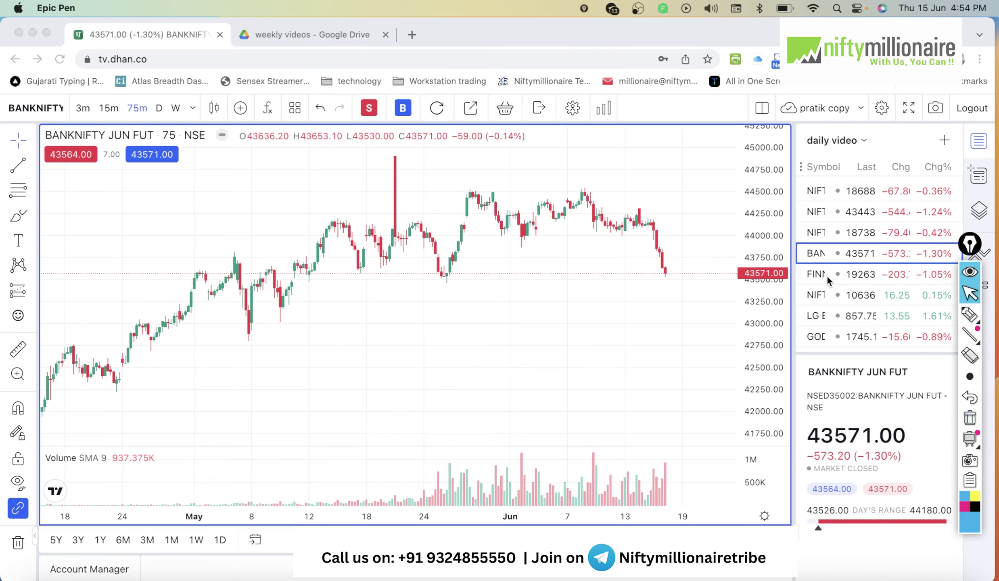
Show the FINNIFTY JUN FUT chart on 15 minutes and draw a pen line across the highs from 9 to 13 June
left_click(827, 274)
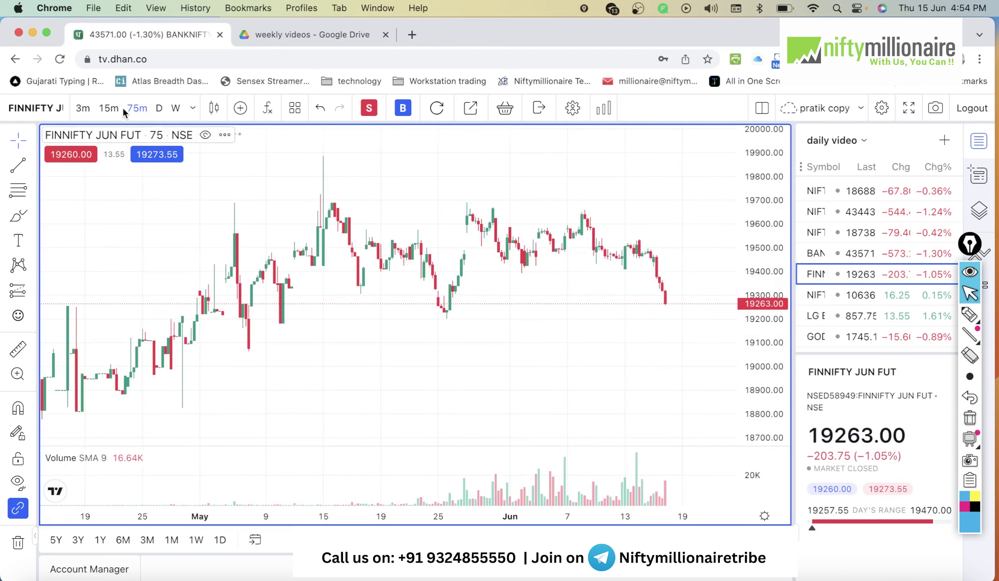
left_click(109, 108)
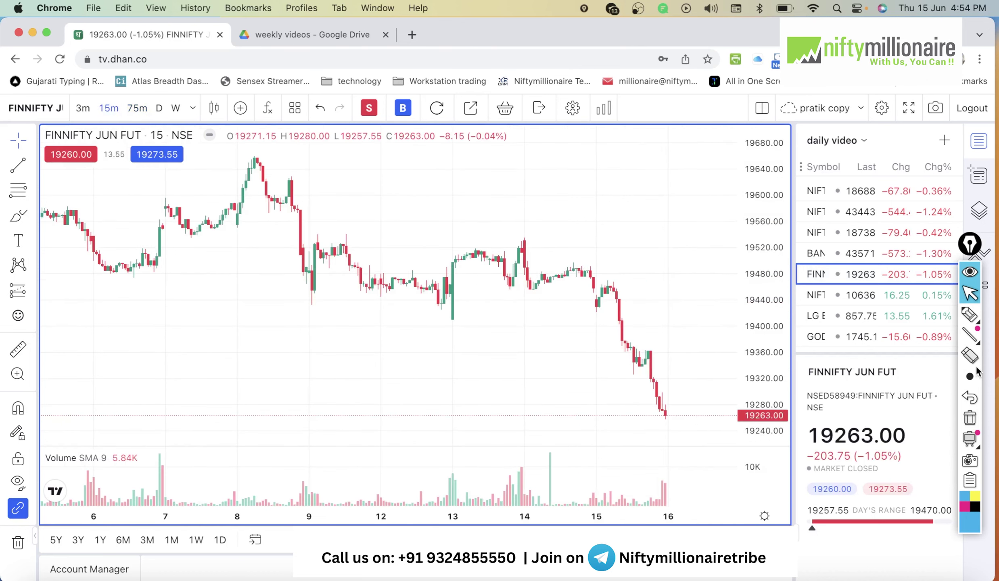
mouse_move(963, 318)
left_click(905, 315)
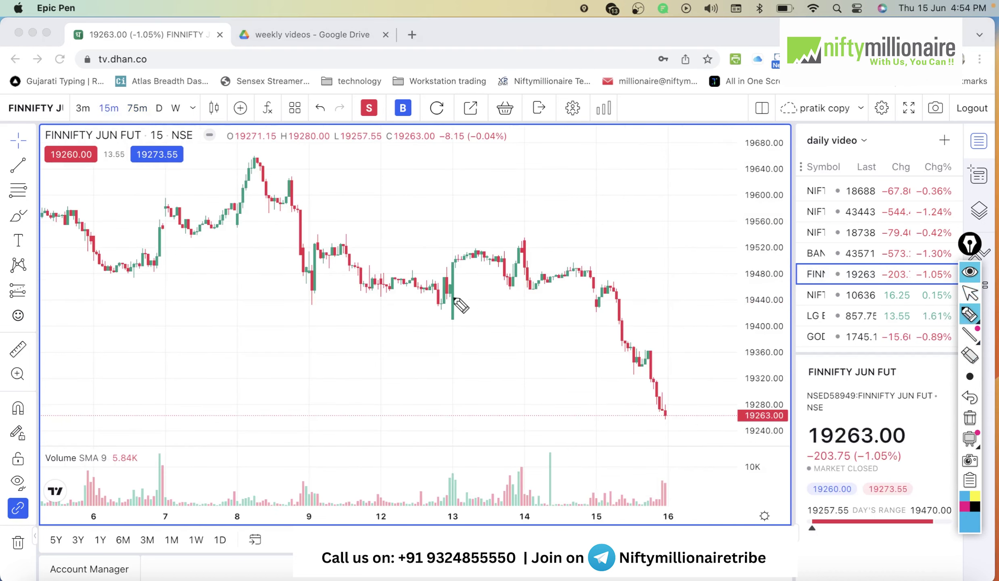
left_click_drag(308, 242, 484, 251)
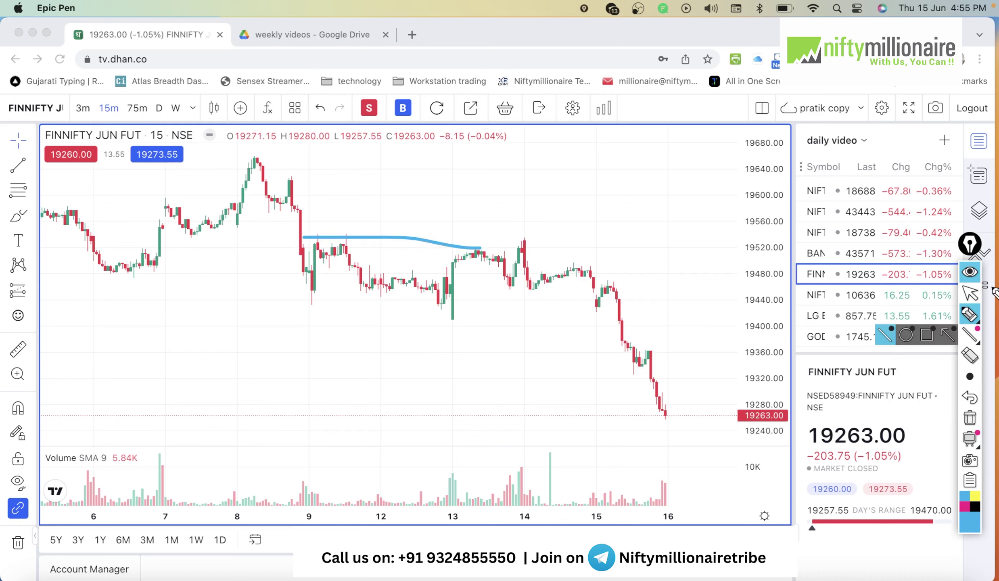
left_click(970, 292)
left_click(602, 354)
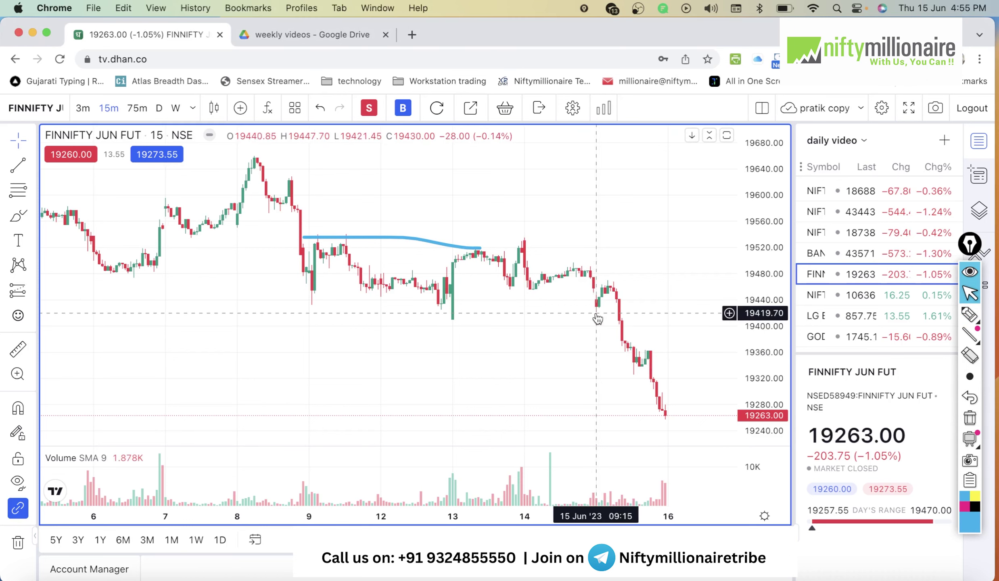
Mark the 15 June opening low and rebound high and the 14 June high, trace the 15 June decline, and clear all marks
left_click(970, 314)
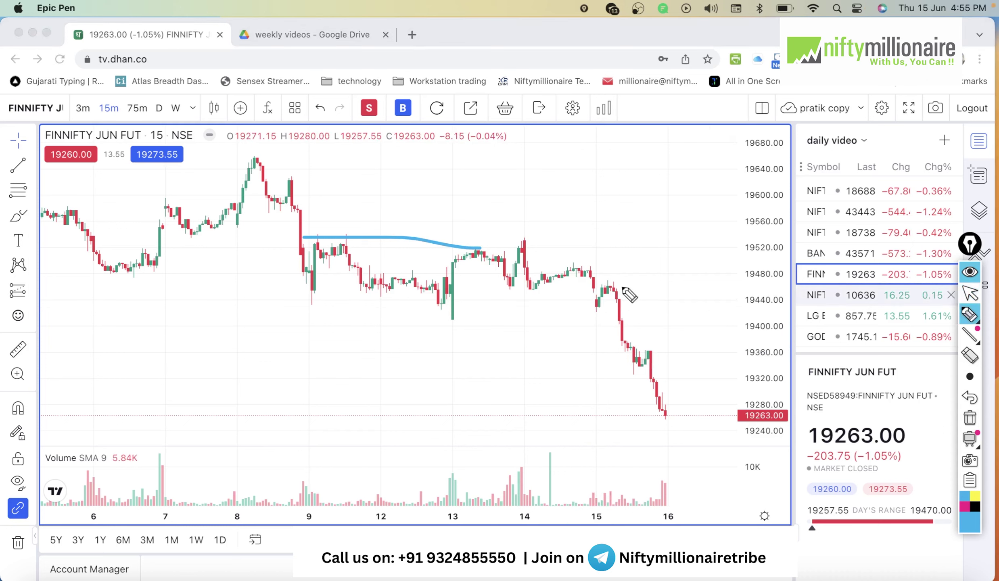
left_click_drag(589, 304, 620, 290)
left_click_drag(498, 243, 556, 243)
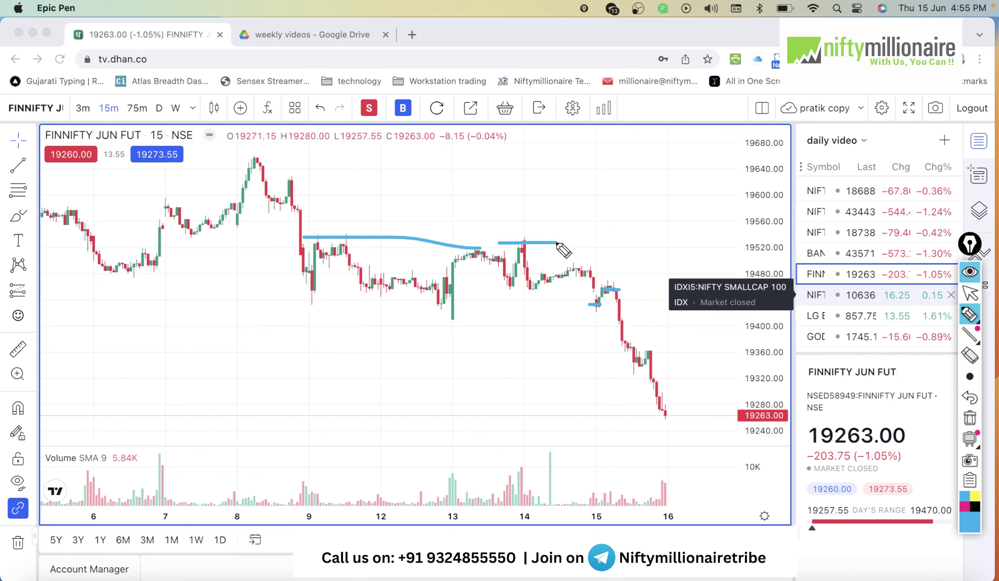
mouse_move(619, 293)
left_mouse_down()
mouse_move(635, 363)
mouse_move(654, 349)
mouse_move(670, 407)
left_mouse_up()
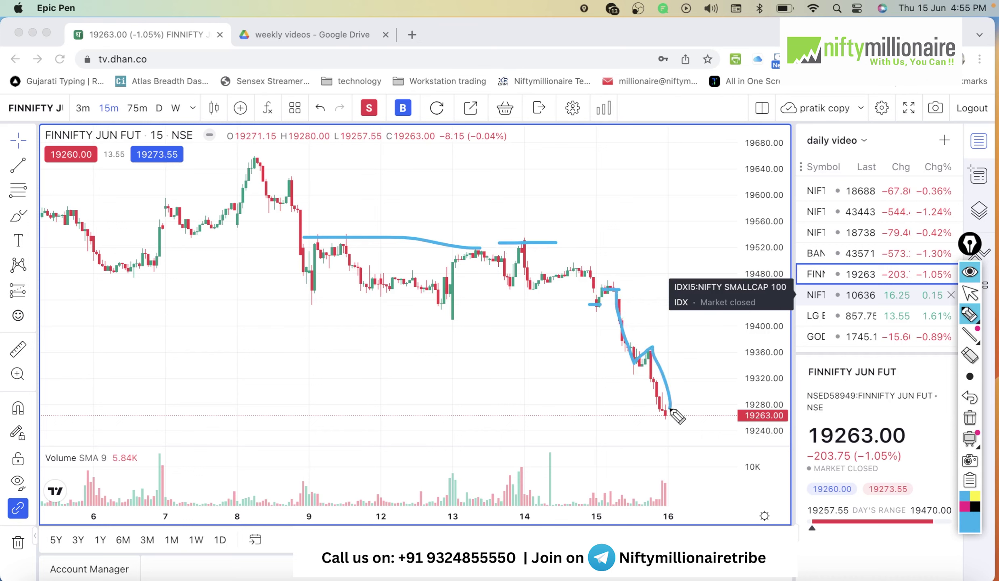
left_click(971, 417)
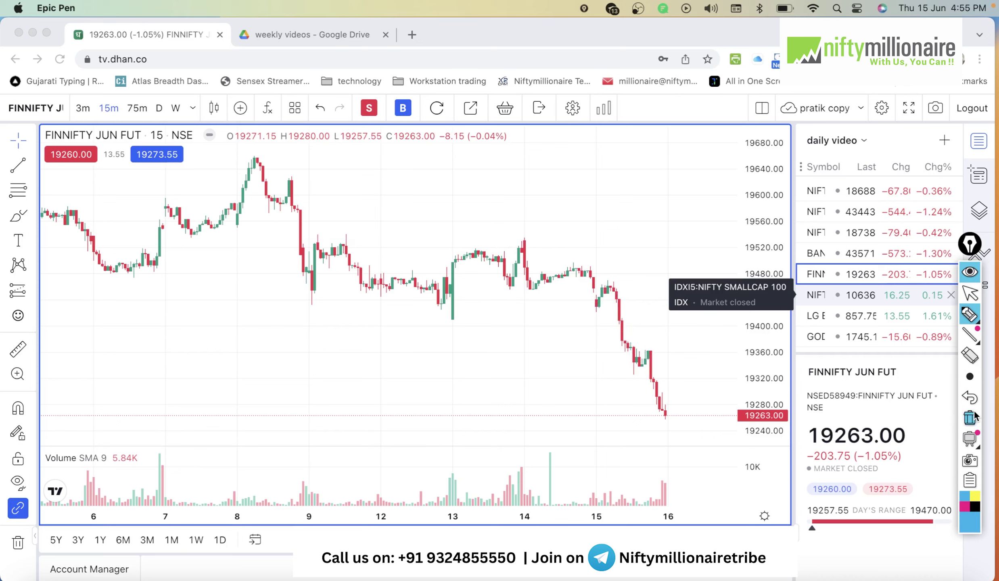
left_click(970, 294)
left_click(523, 229)
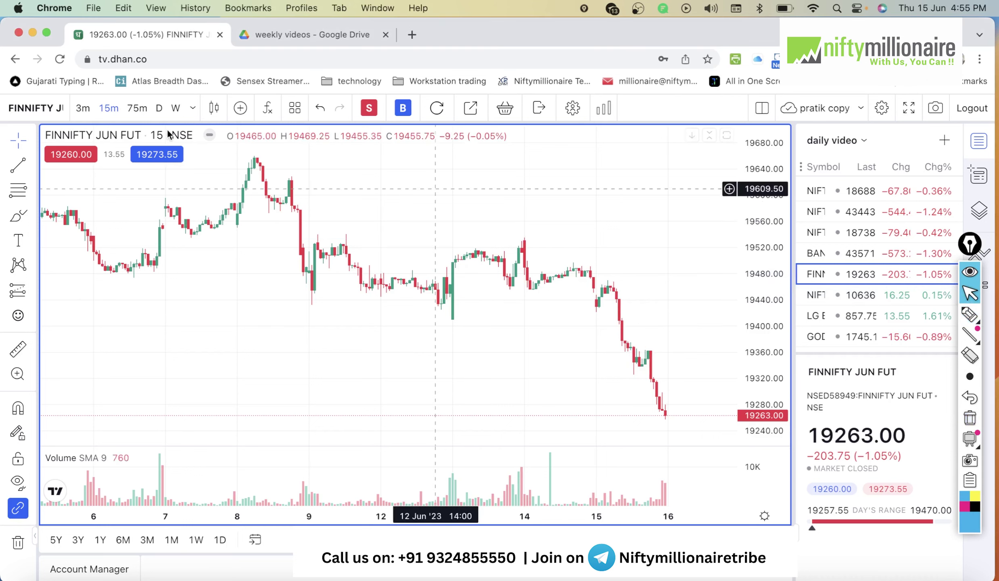
Show the FINNIFTY JUN FUT daily chart, enlarge the recent candles, and underline the late-May low with the pen
left_click(142, 107)
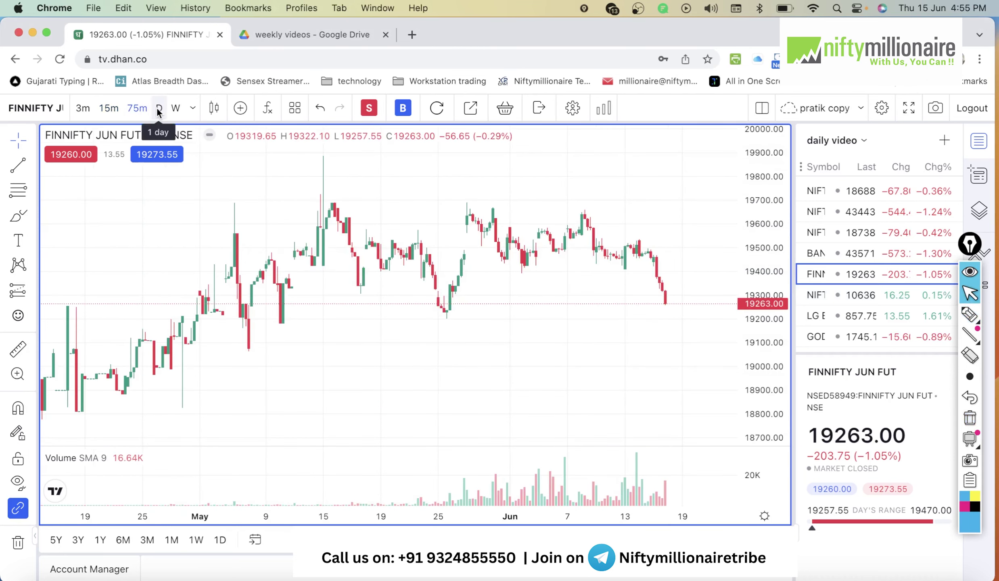
left_click(157, 107)
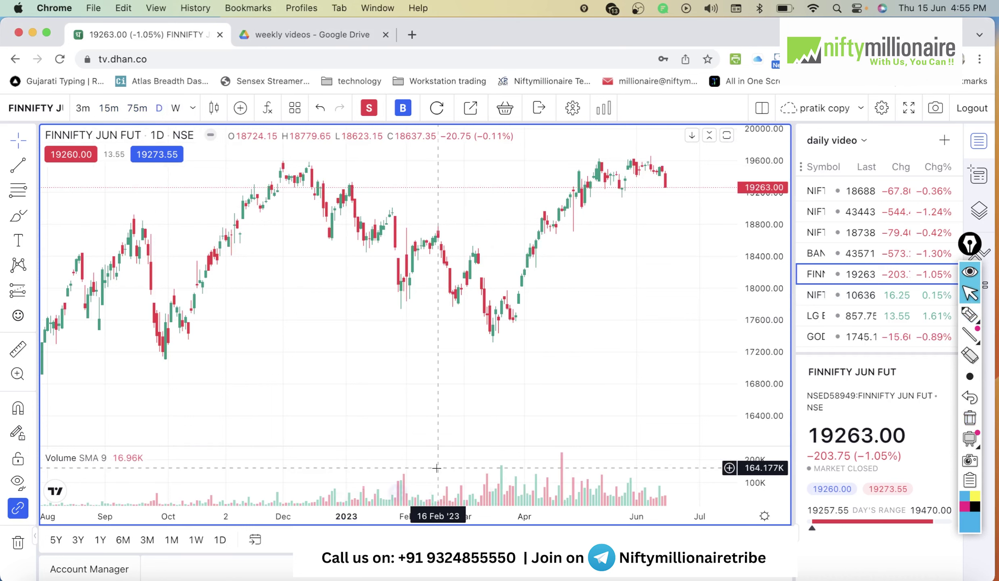
left_click(361, 493)
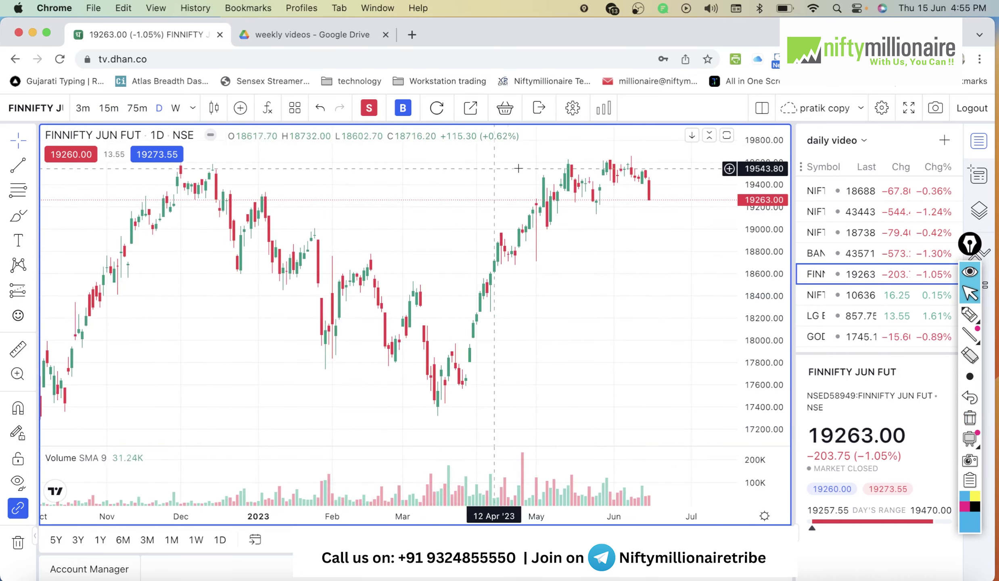
mouse_move(973, 326)
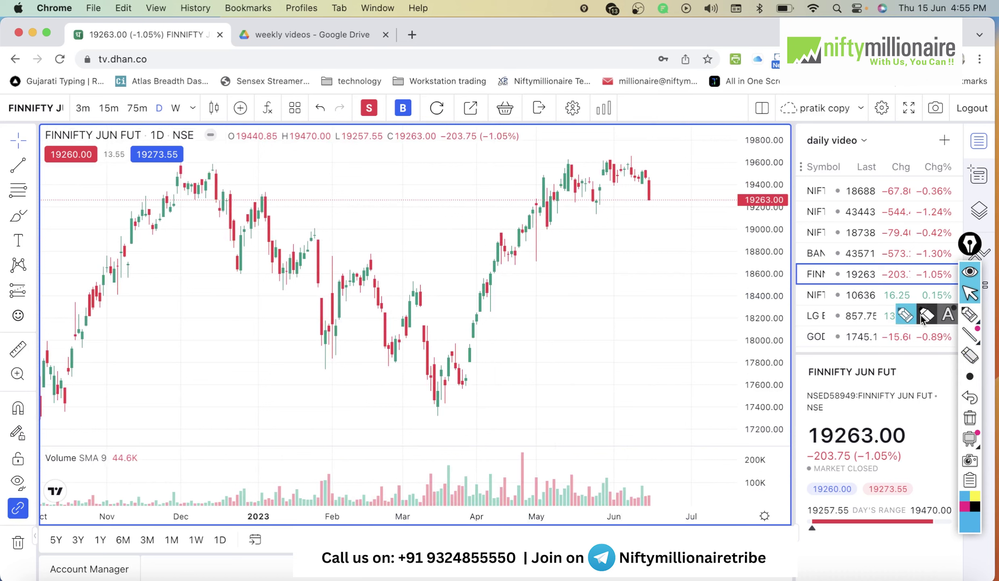
left_click(904, 317)
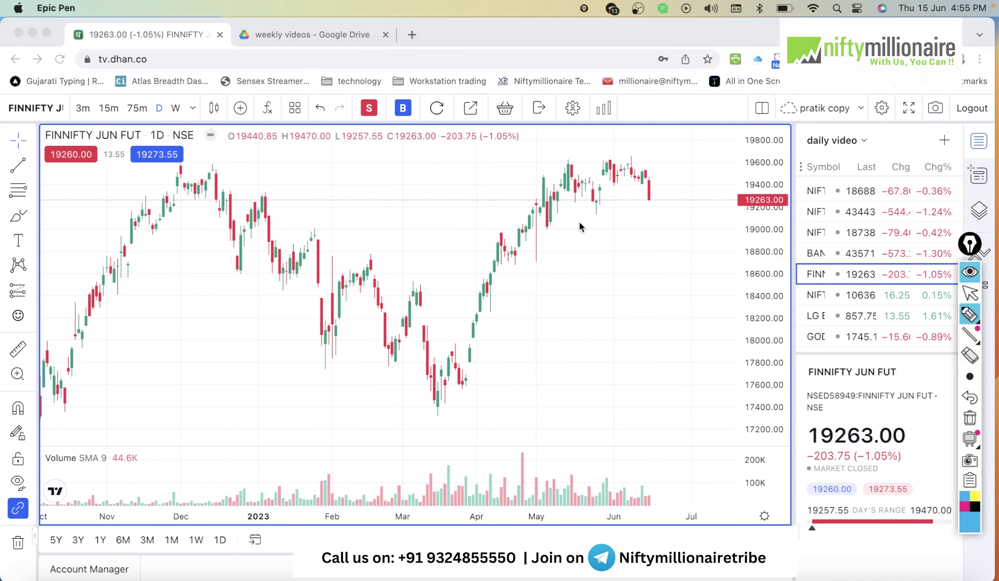
left_click_drag(576, 215, 619, 211)
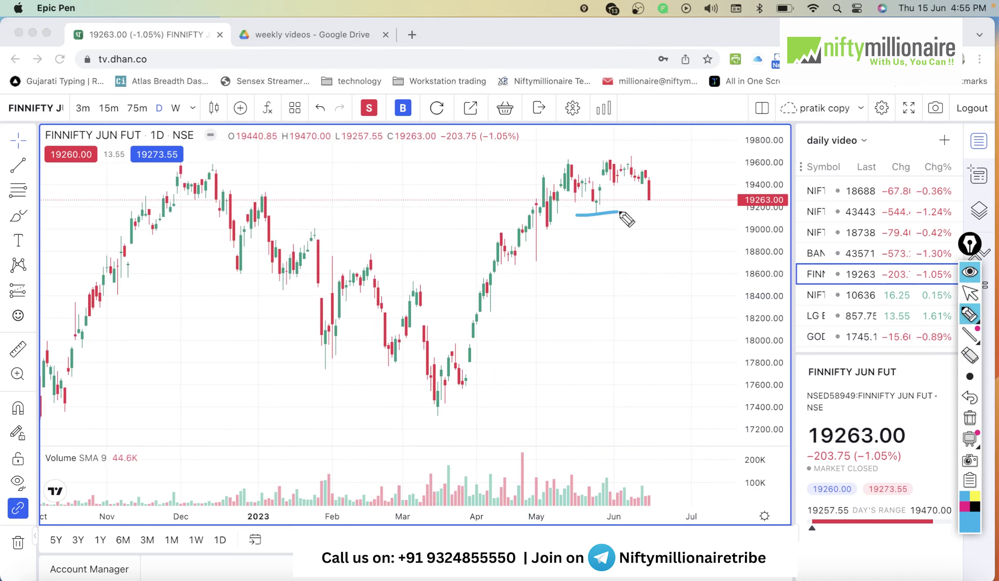
left_click(970, 293)
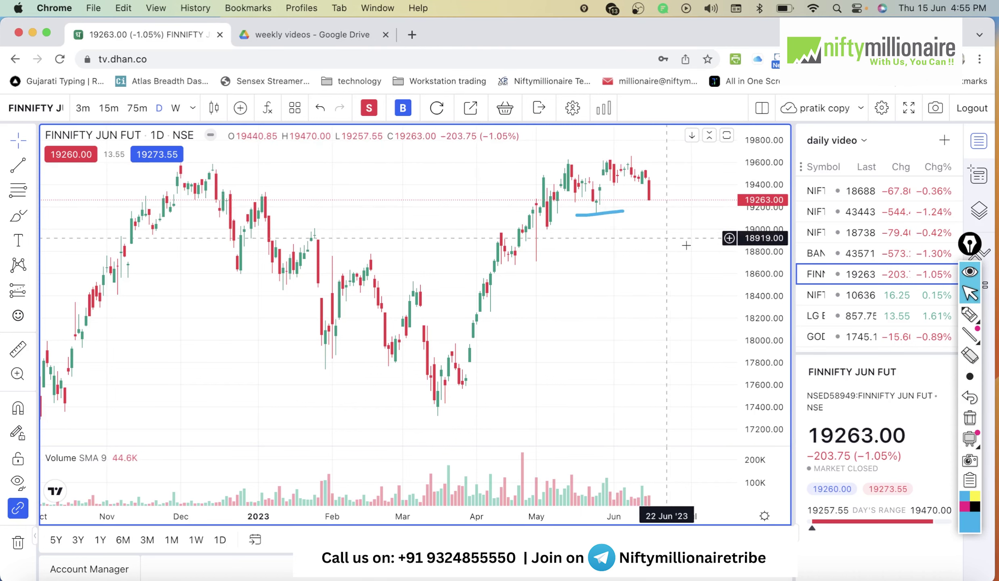
Set the FINNIFTY JUN FUT chart back to 75 minutes, clear the pen mark, and fit more of the price history in view
left_click(135, 109)
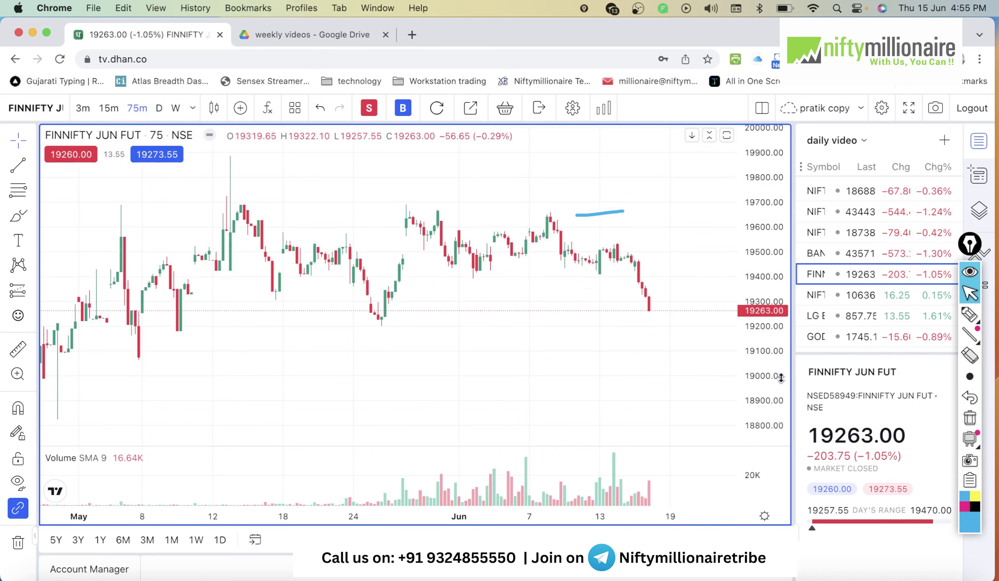
left_click(969, 419)
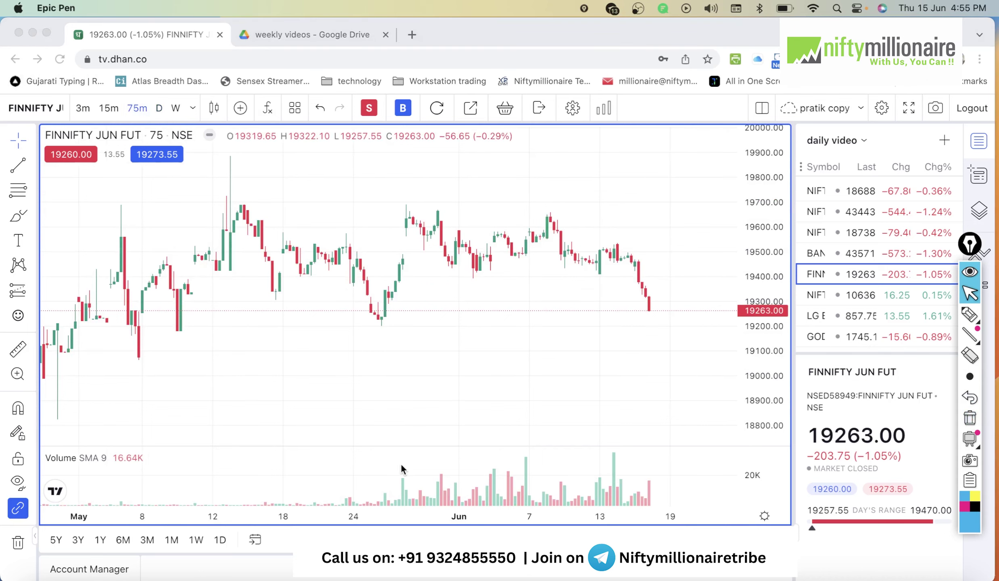
left_click(351, 480)
left_click(337, 492)
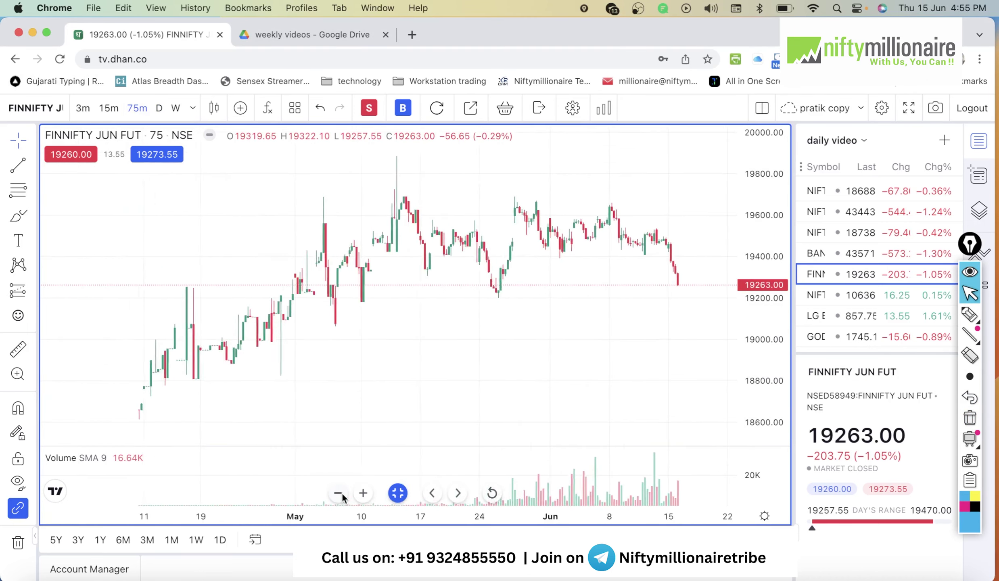
Show the NIFTY SMALLCAP 100 chart and underline the 15 June candles with the pen
mouse_move(976, 314)
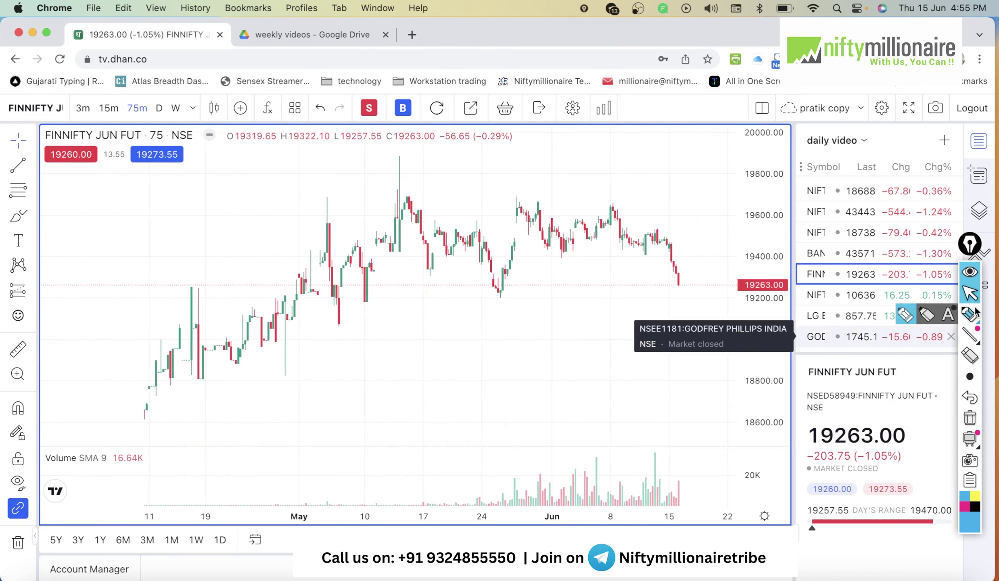
left_click(857, 296)
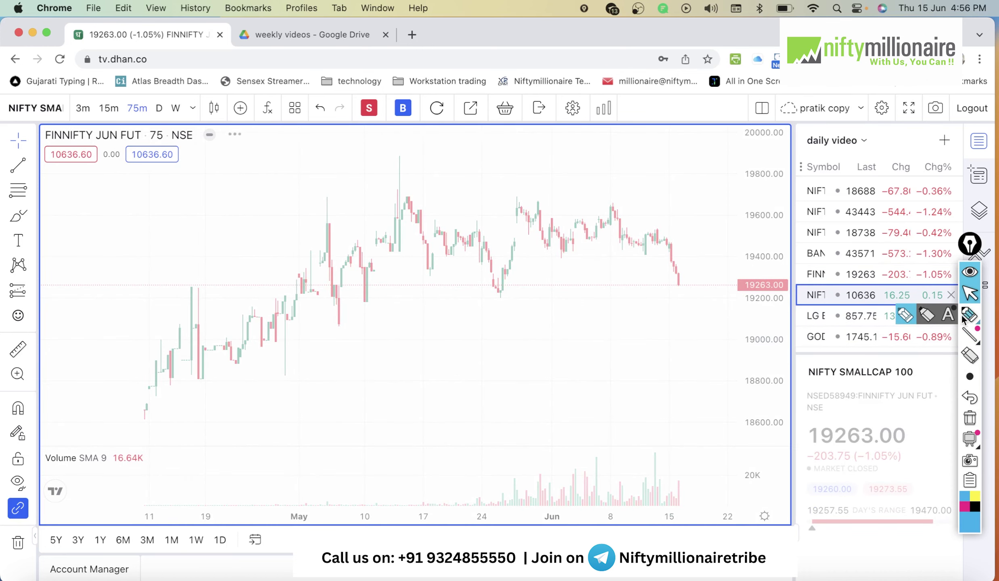
left_click(902, 317)
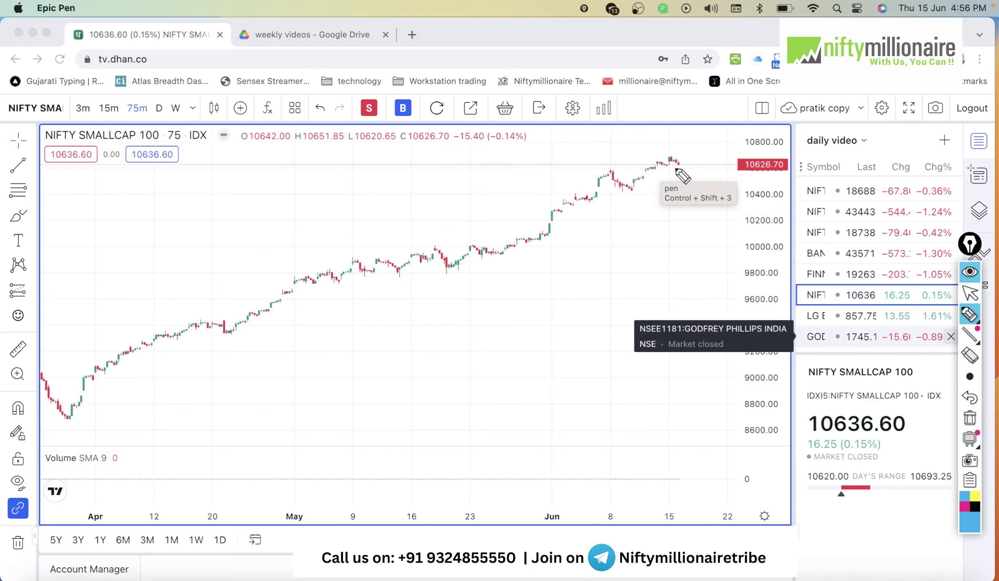
left_click_drag(668, 166, 679, 166)
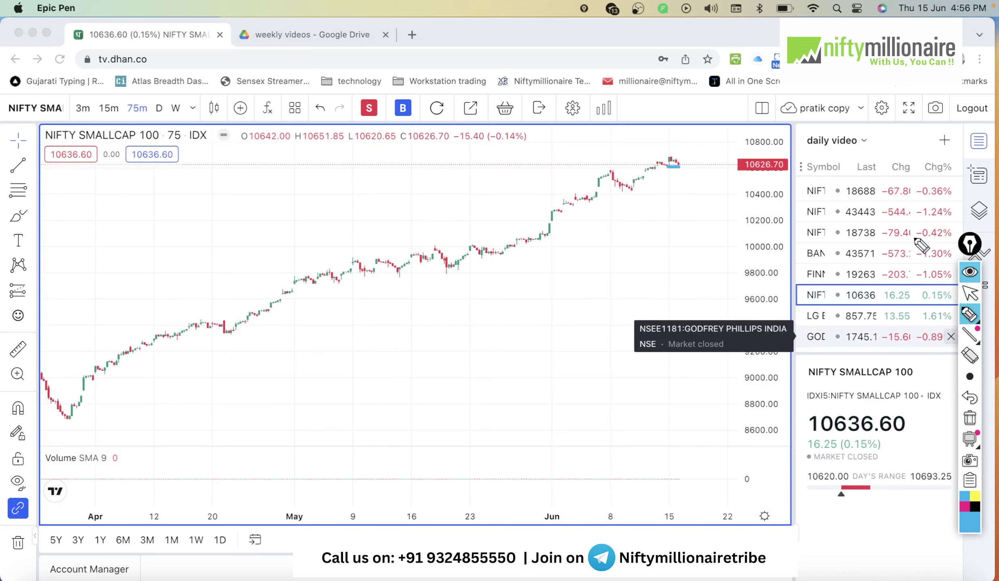
Set the NIFTY SMALLCAP 100 chart to 15 minutes and clear the pen mark
left_click(970, 292)
left_click(109, 108)
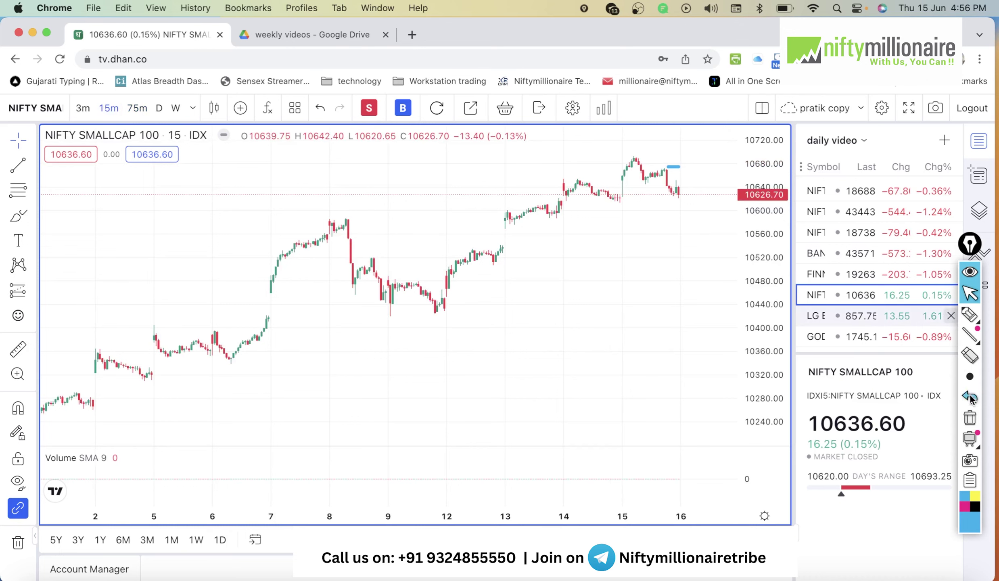
left_click(969, 417)
Draw a pen line beneath the 9 June and pre-12 June lows on the NIFTY SMALLCAP 100 chart
mouse_move(983, 333)
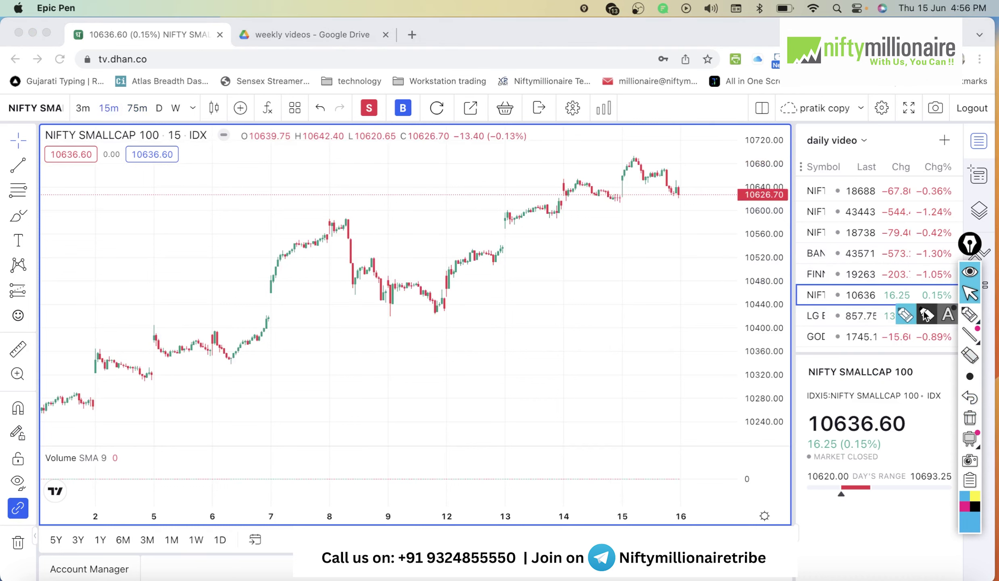
left_click(905, 315)
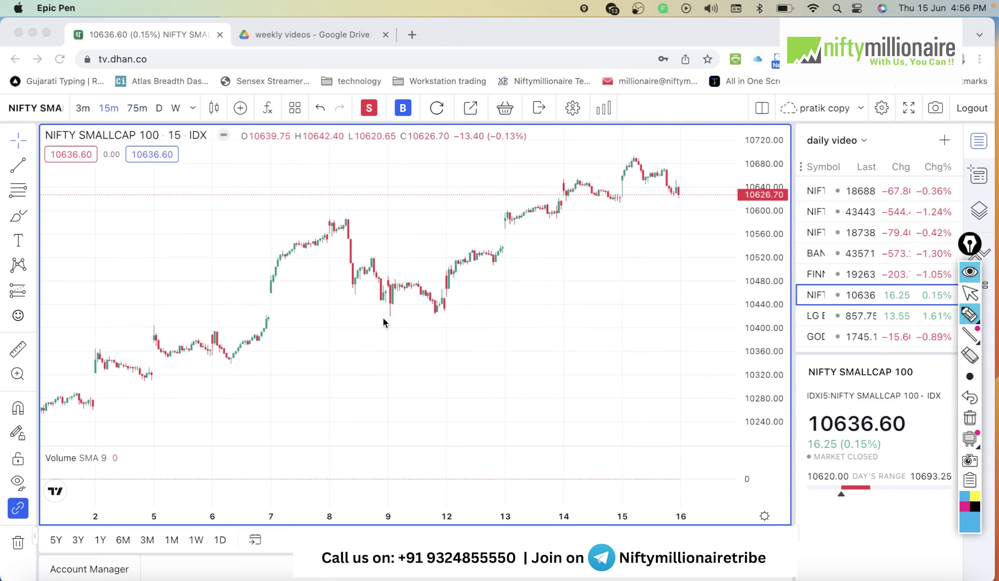
left_click_drag(385, 319, 469, 316)
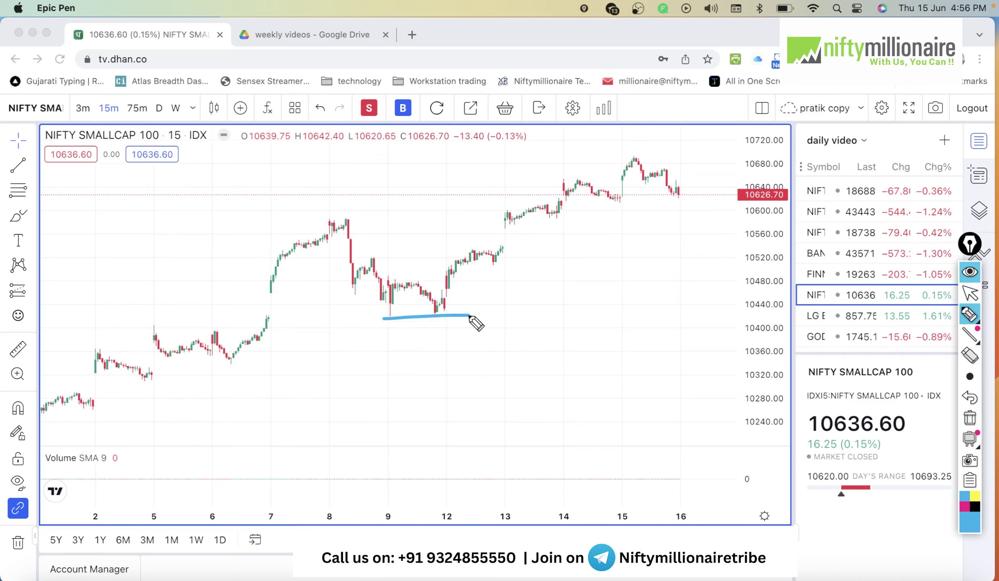
Clear the pen line and show the NIFTY SMALLCAP 100 daily chart
mouse_move(969, 315)
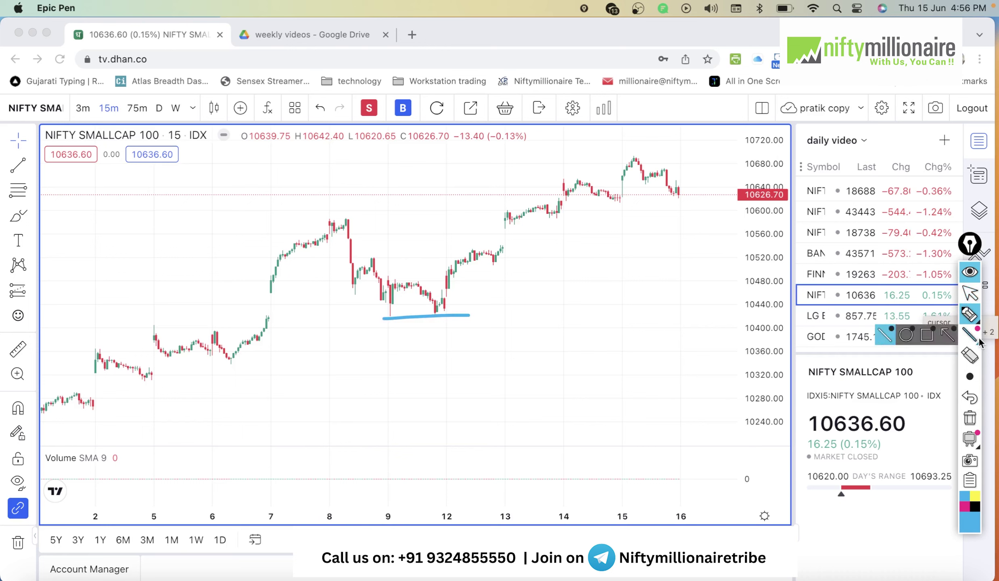
left_click(970, 297)
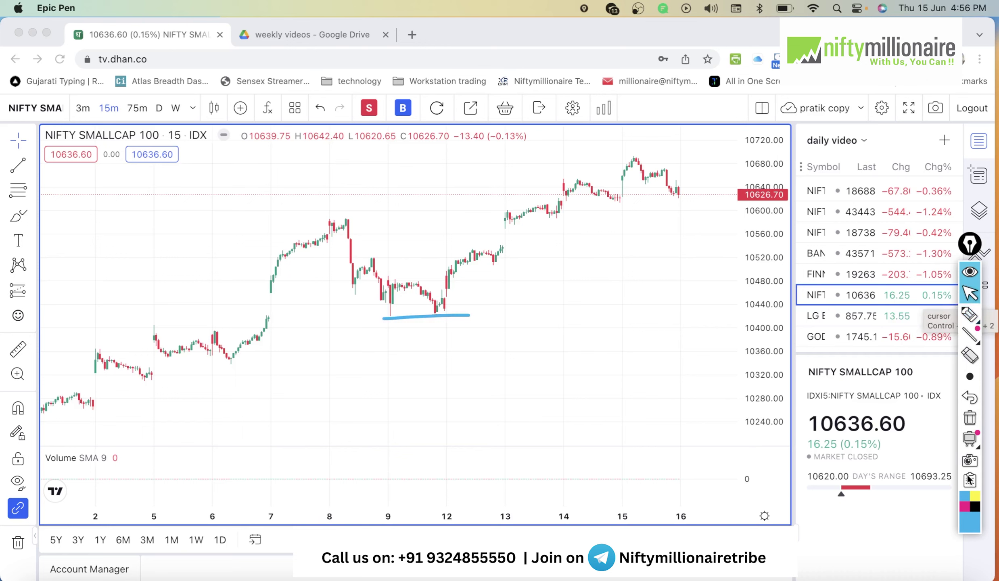
left_click(972, 420)
left_click(679, 300)
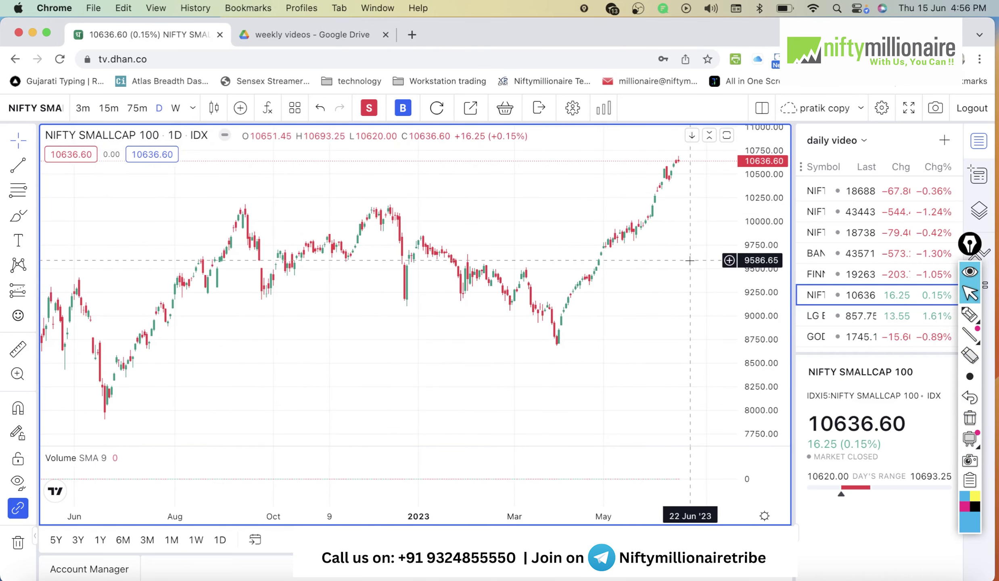
mouse_move(970, 316)
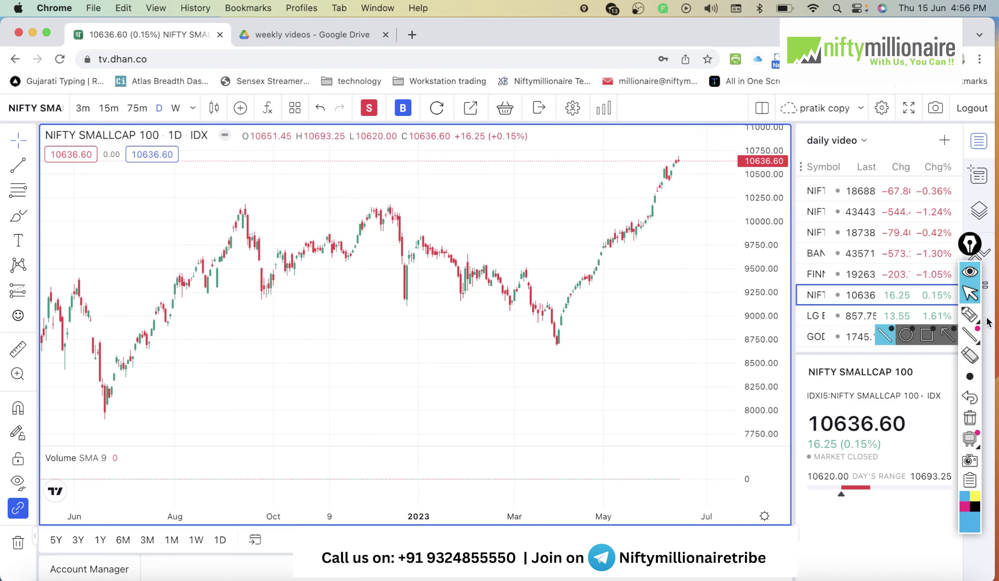